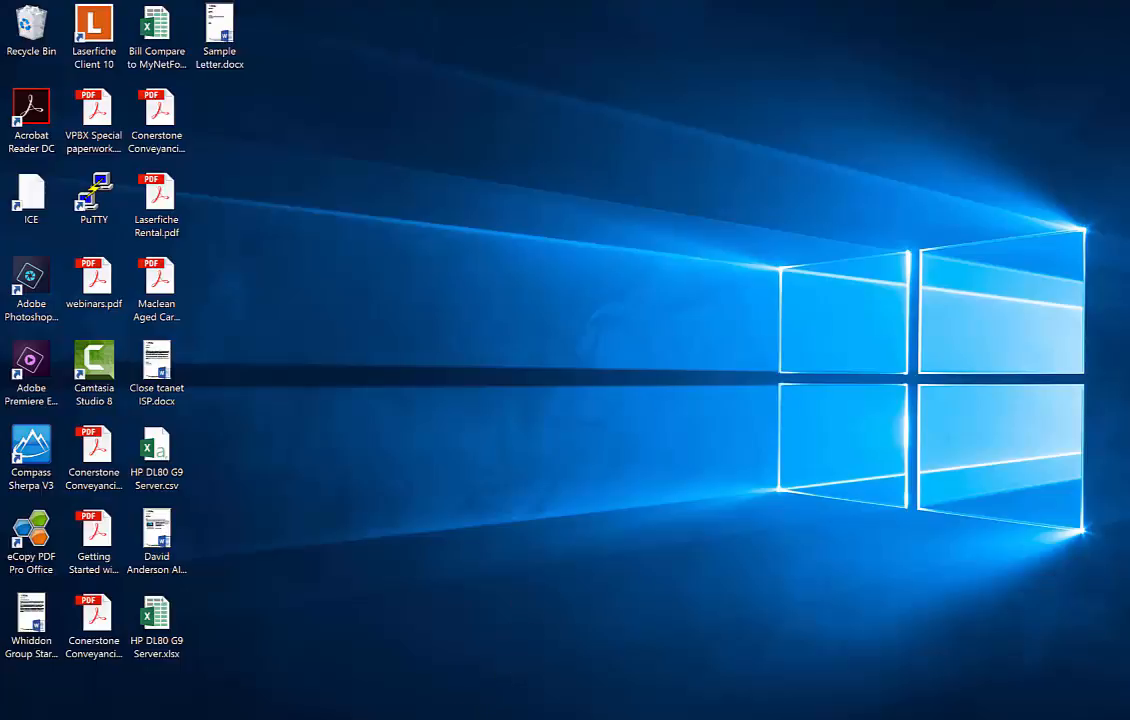
# Launch Chrome from the Windows taskbar
pyautogui.click(500, 719)
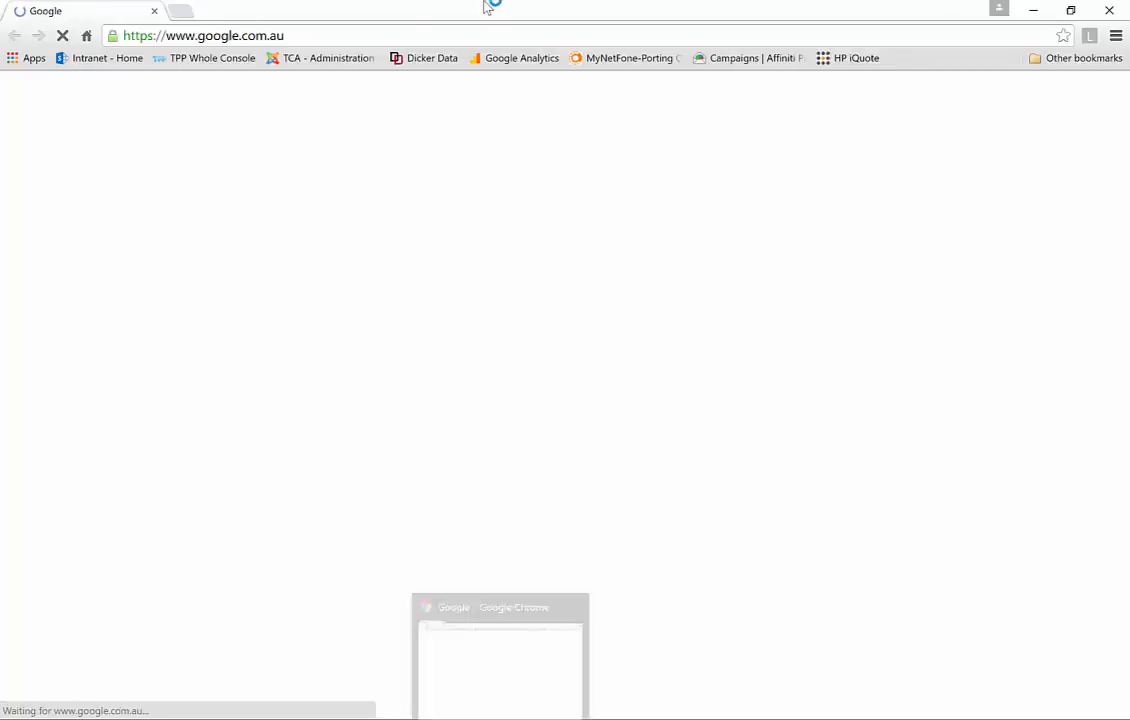
# Go to portal.office.com and sign in with the saved work account
pyautogui.click(310, 36)
pyautogui.write('portal.')
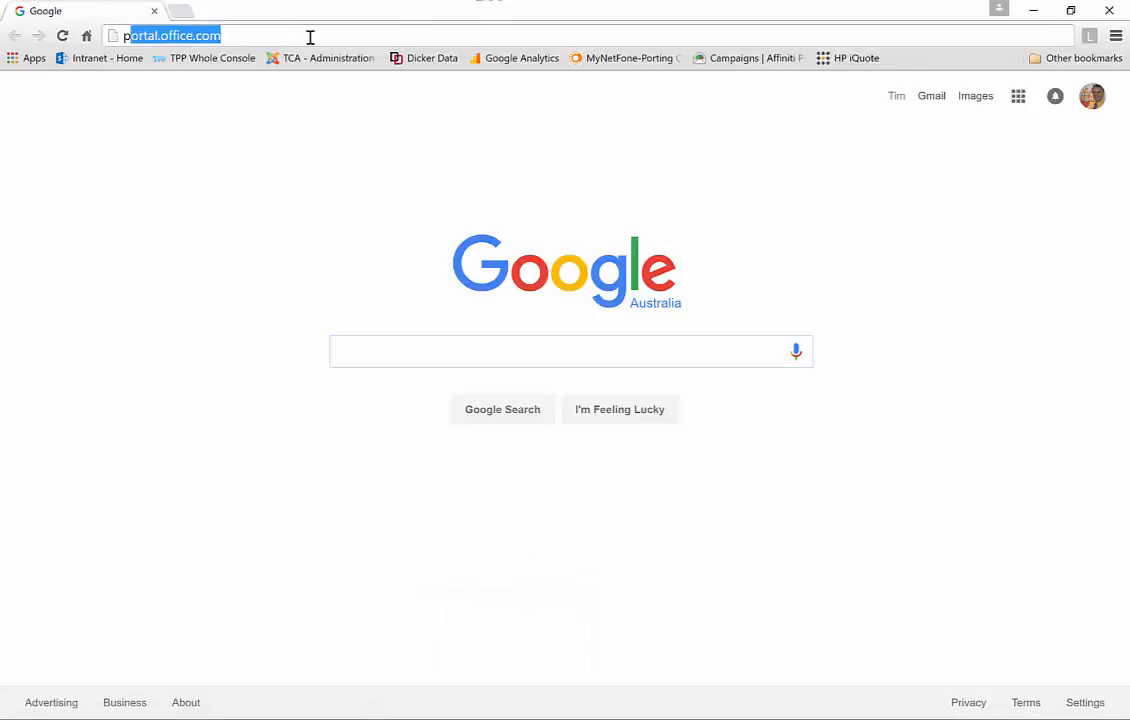
pyautogui.write('office.c')
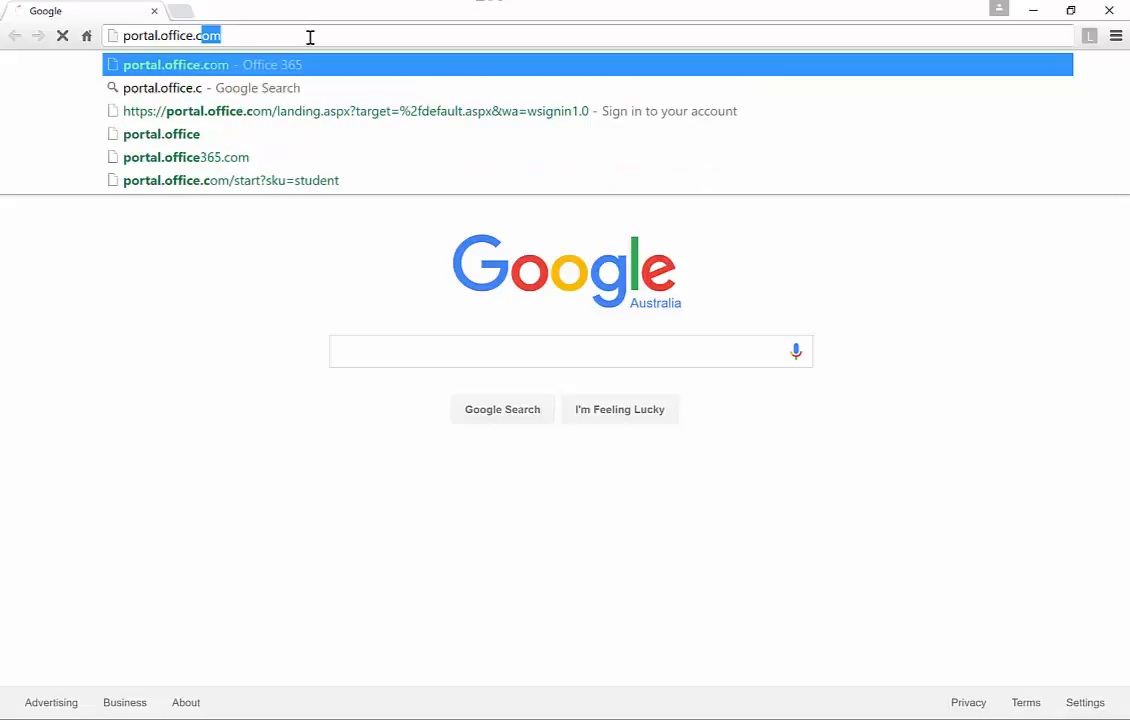
pyautogui.press('Return')
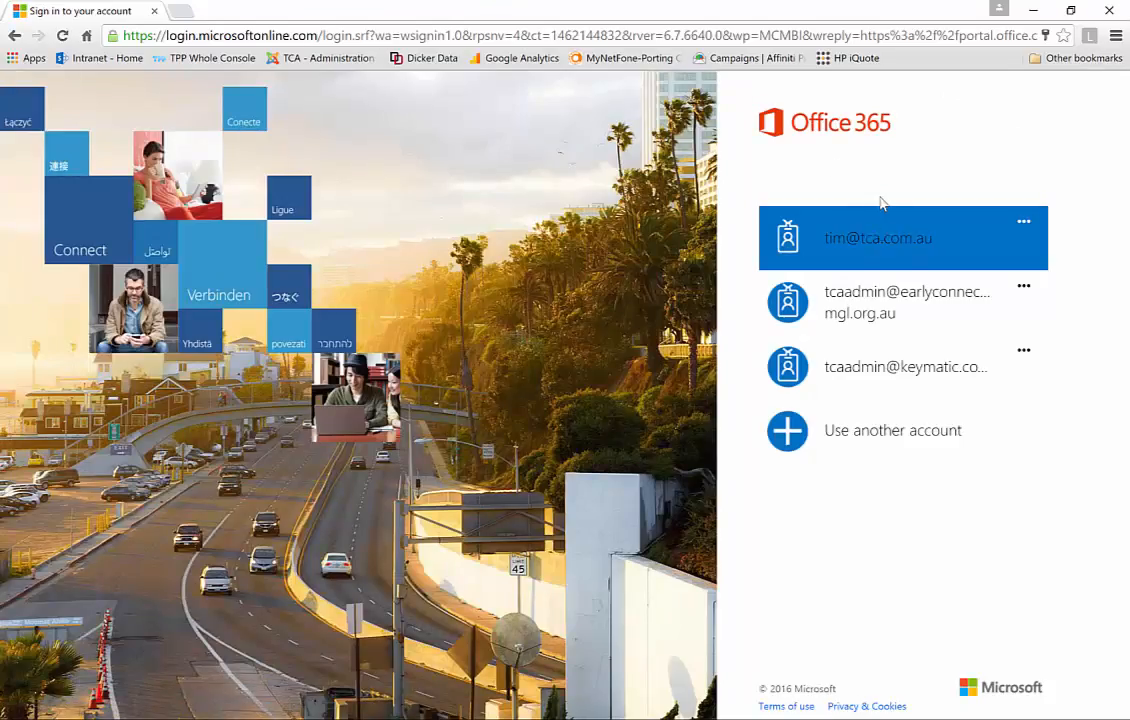
pyautogui.click(851, 251)
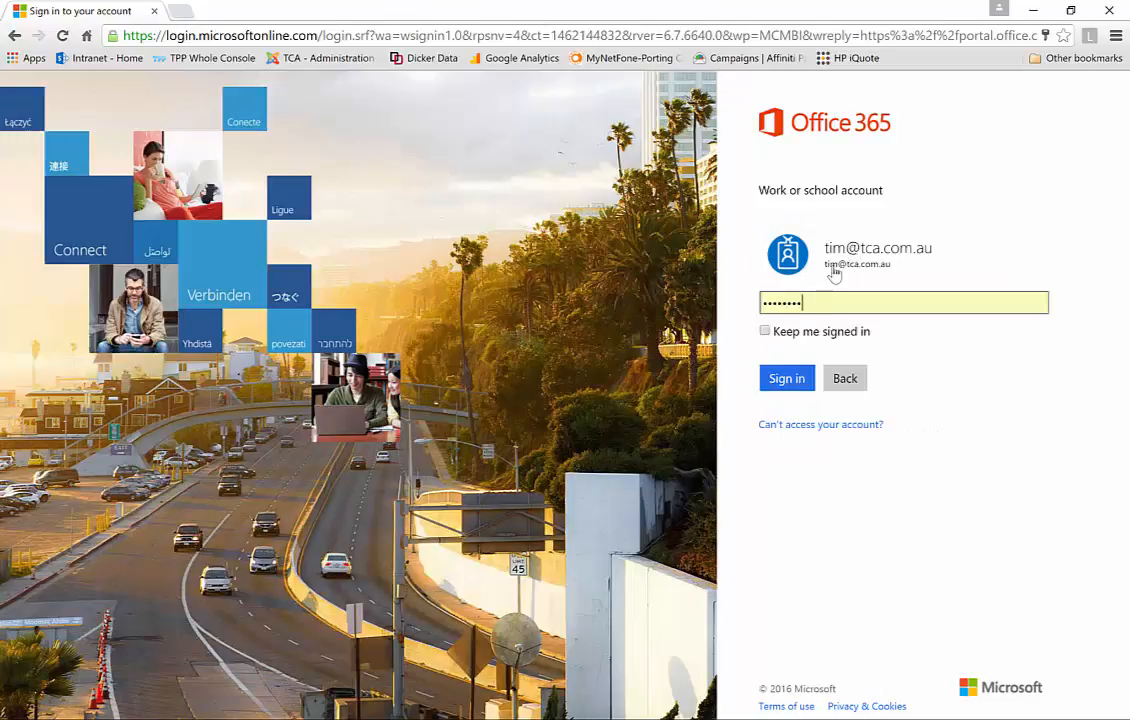
pyautogui.click(786, 381)
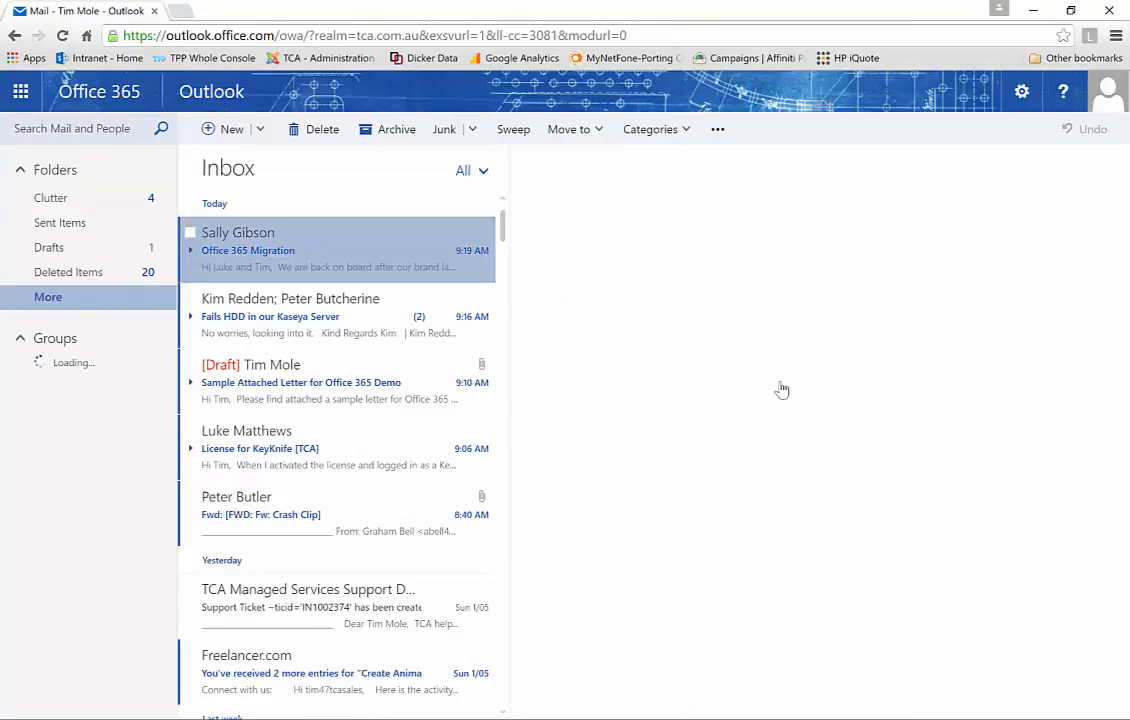
# Open the draft 'Sample Attached Letter for Office 365 Demo' and scroll through it
pyautogui.click(266, 400)
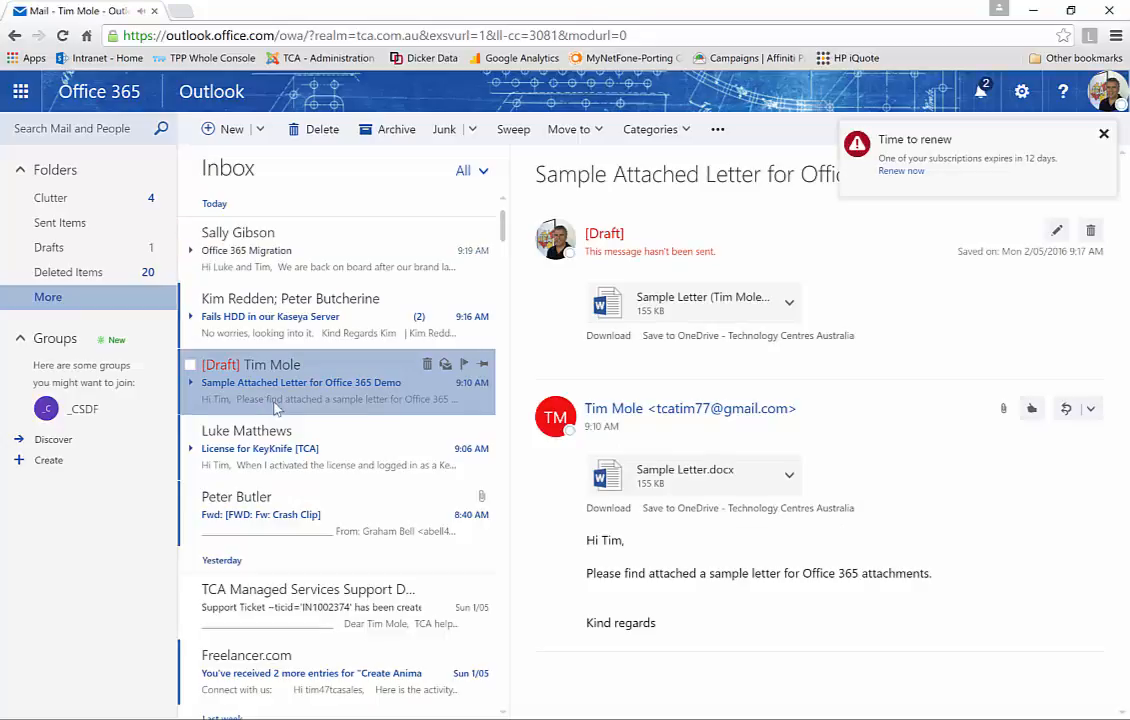
pyautogui.scroll(-3, 310, 530)
pyautogui.scroll(-6, 310, 533)
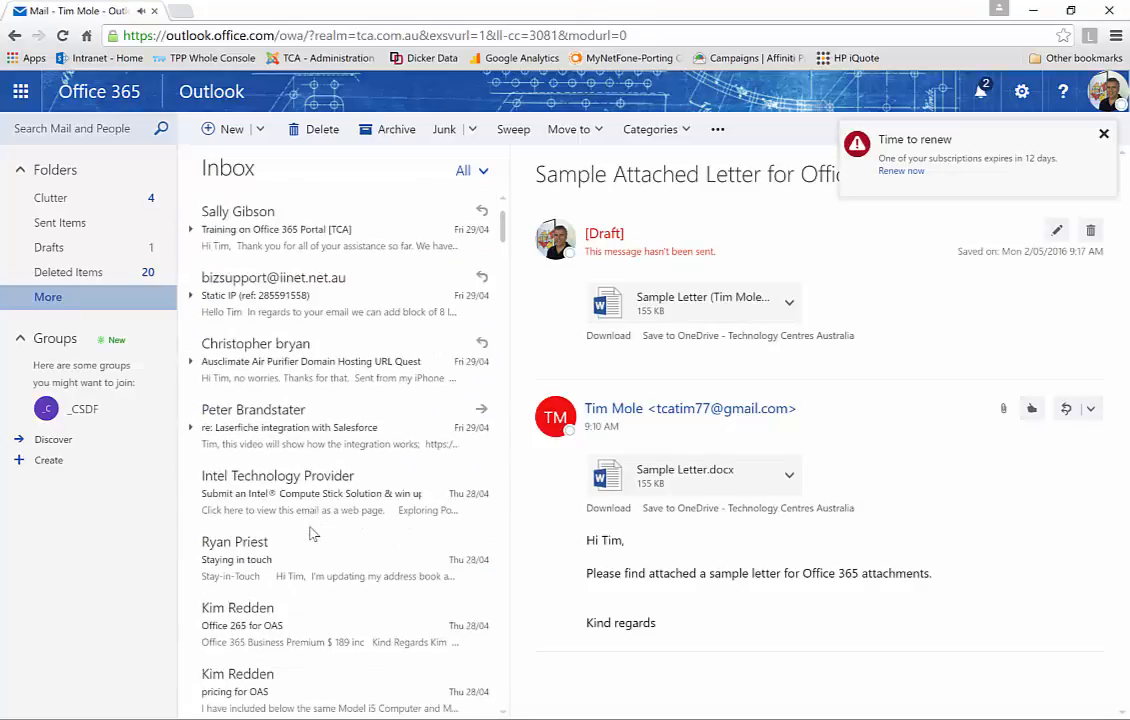
pyautogui.scroll(7, 312, 534)
pyautogui.scroll(2, 312, 535)
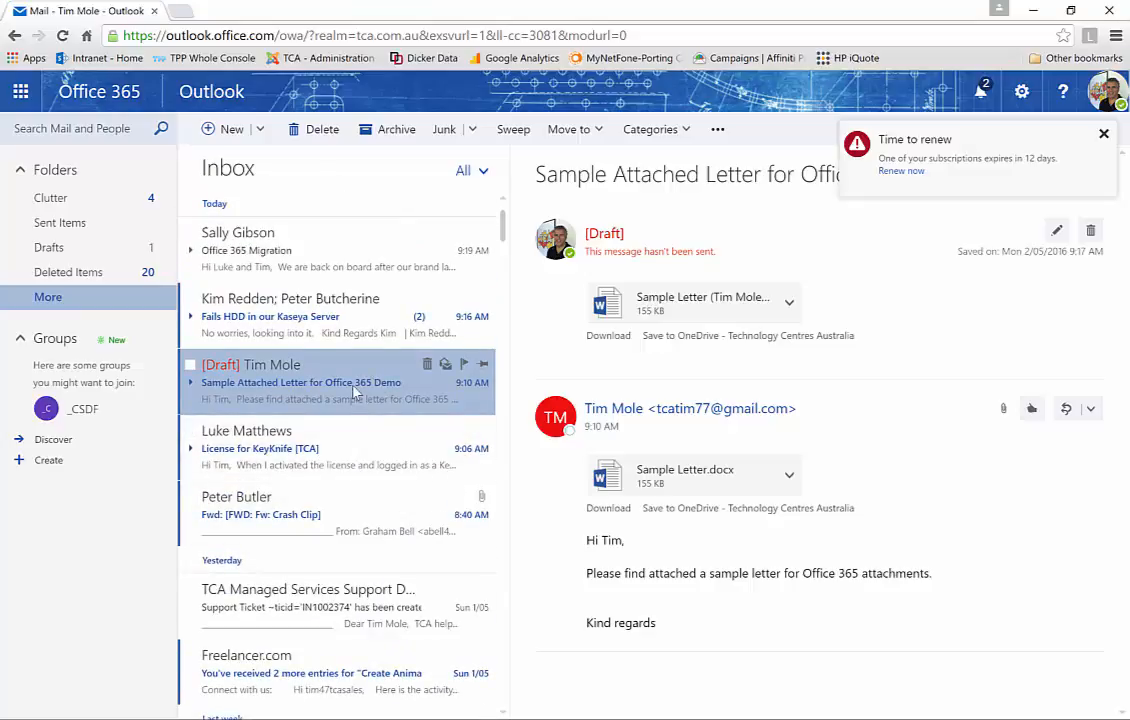
# Collapse Groups, expand the full folder list and Inbox, then collapse the mailbox tree
pyautogui.click(20, 341)
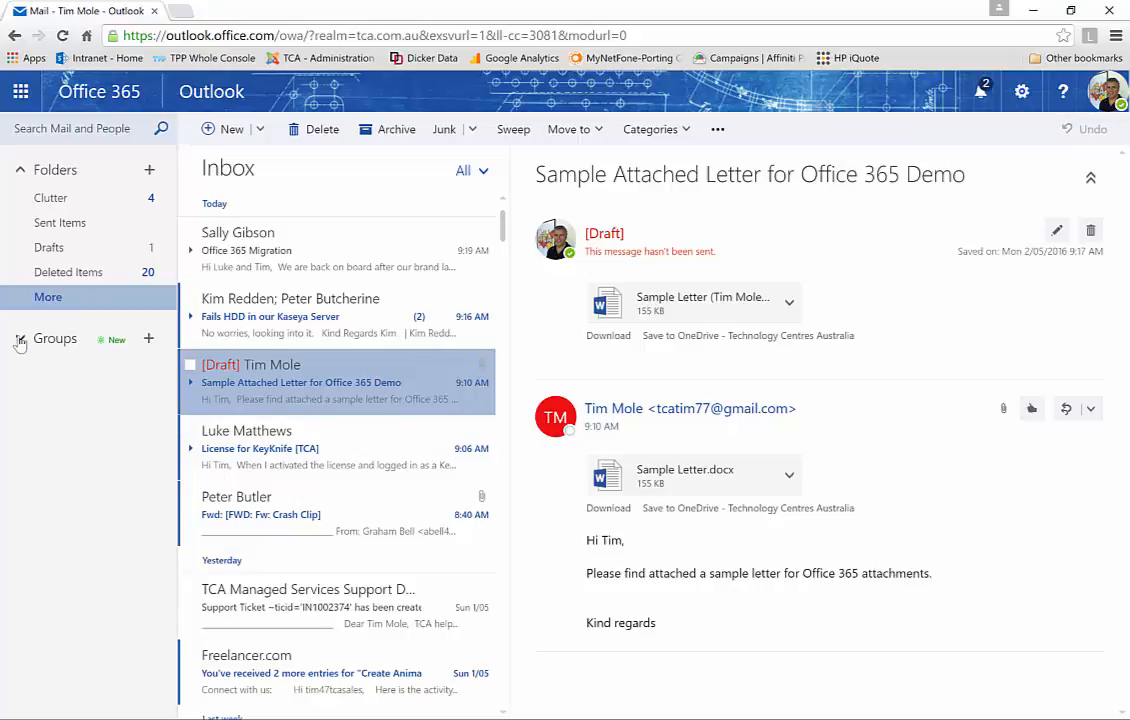
pyautogui.click(52, 298)
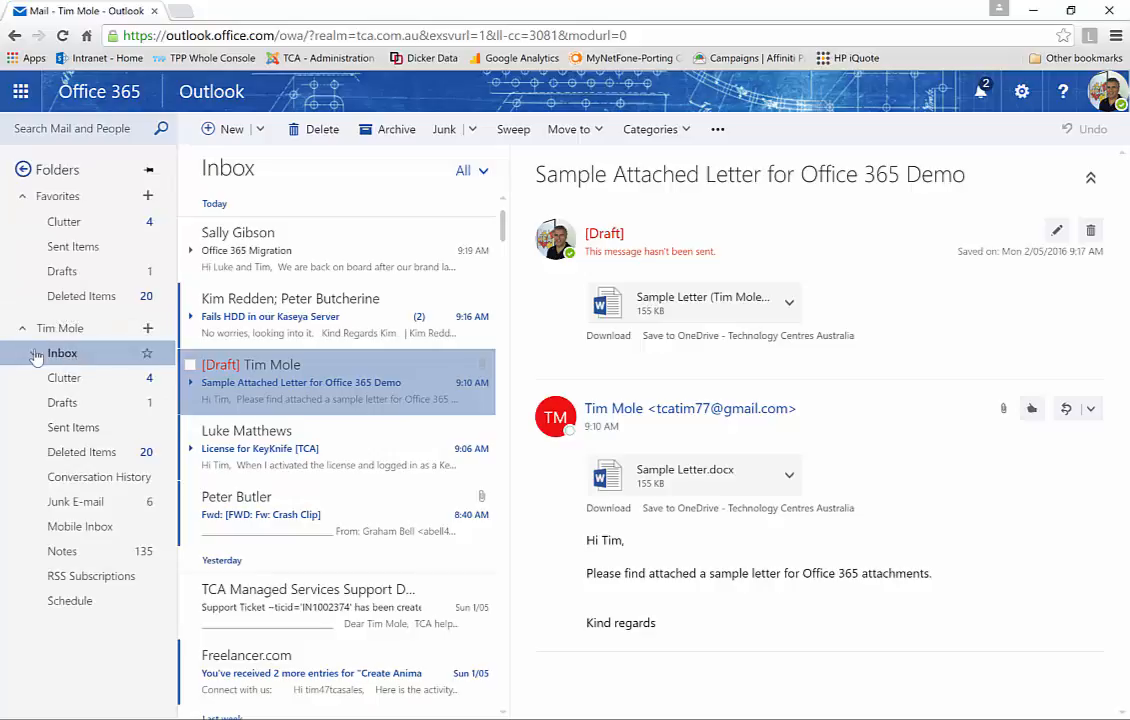
pyautogui.click(33, 353)
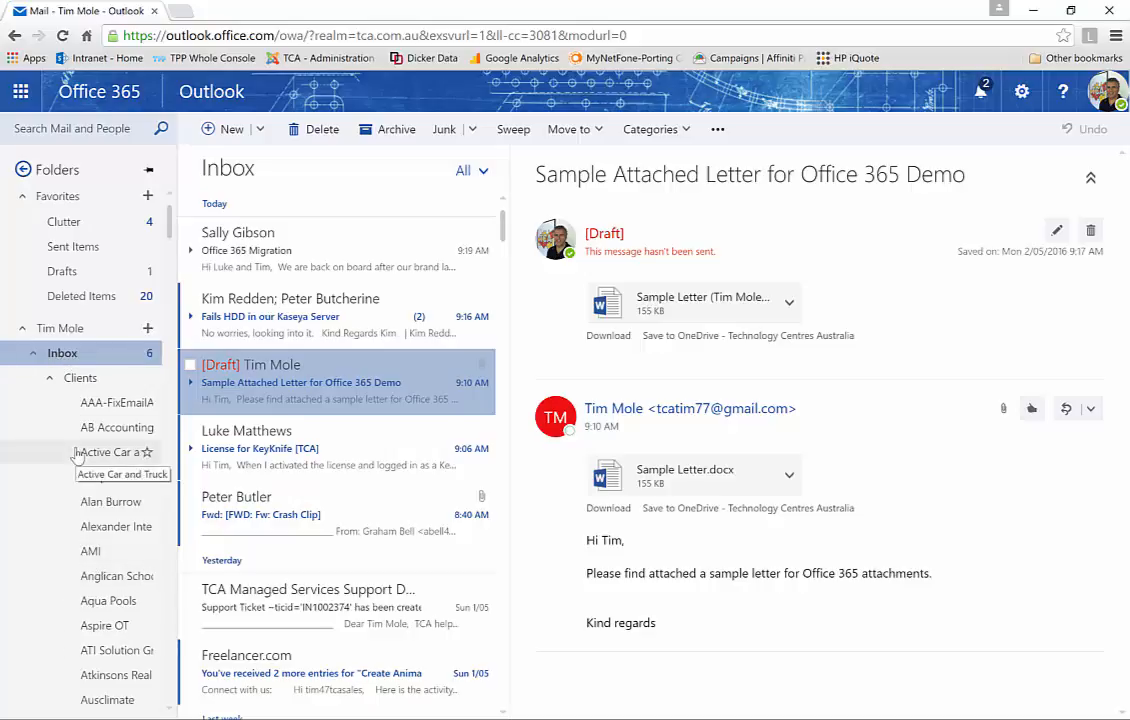
pyautogui.click(22, 332)
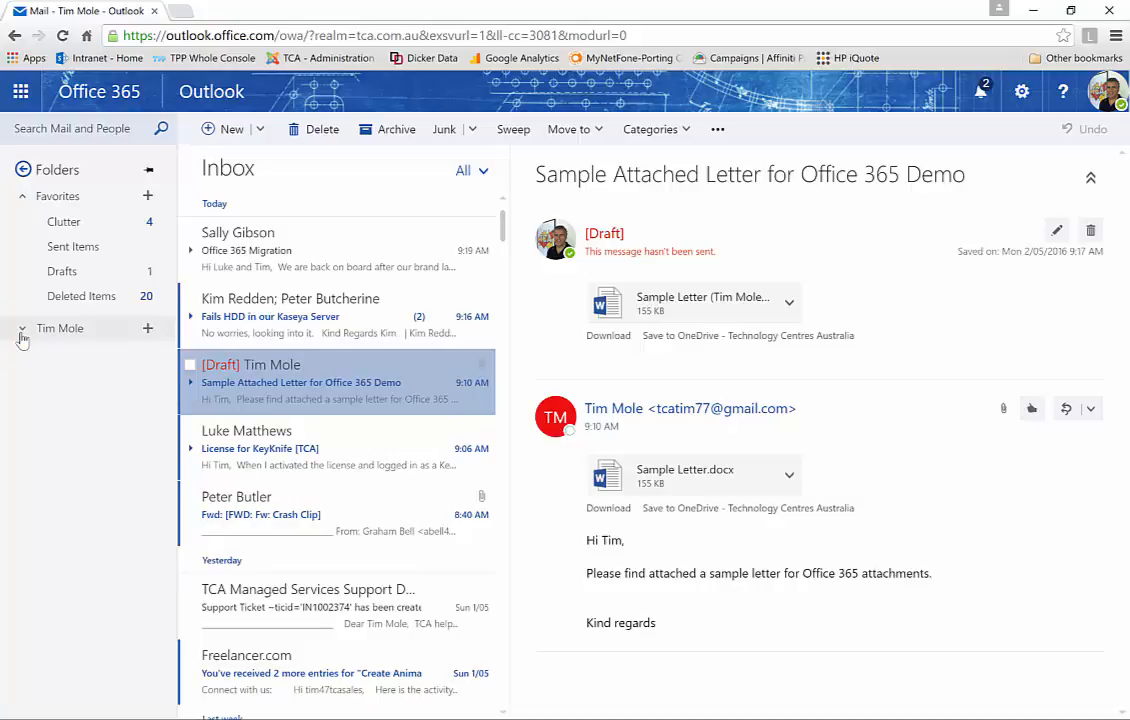
# View the Clutter folder, then return to the Inbox and reopen the draft letter
pyautogui.click(60, 236)
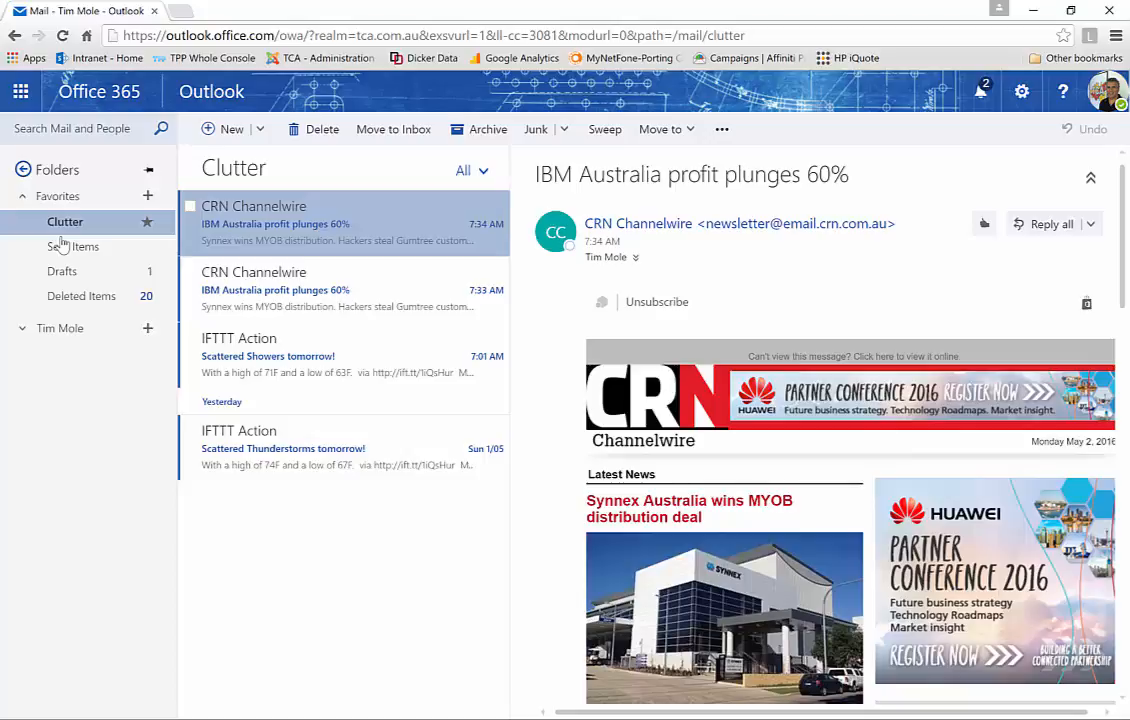
pyautogui.click(61, 328)
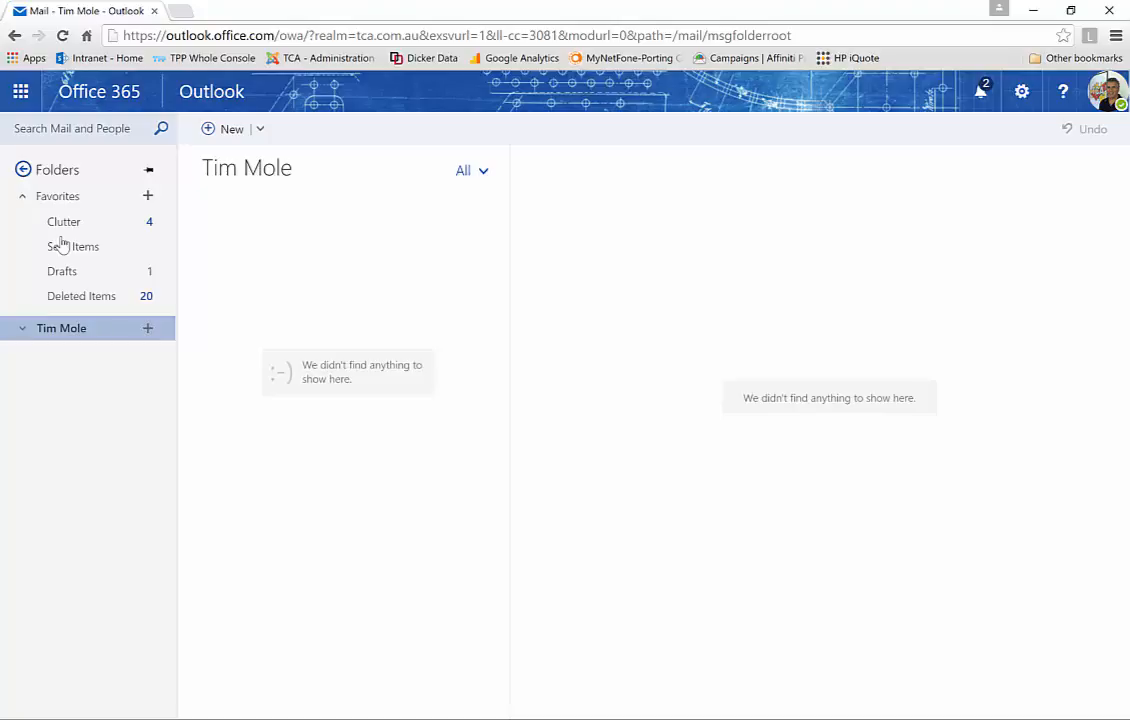
pyautogui.click(22, 328)
pyautogui.click(62, 353)
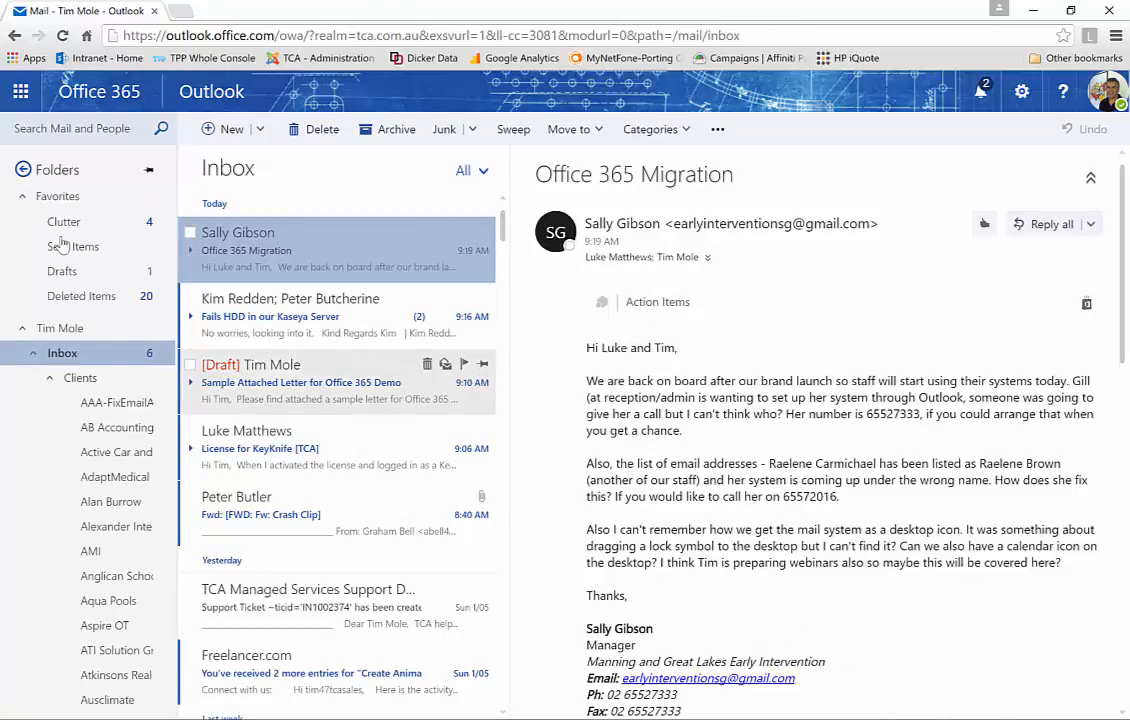
pyautogui.click(320, 375)
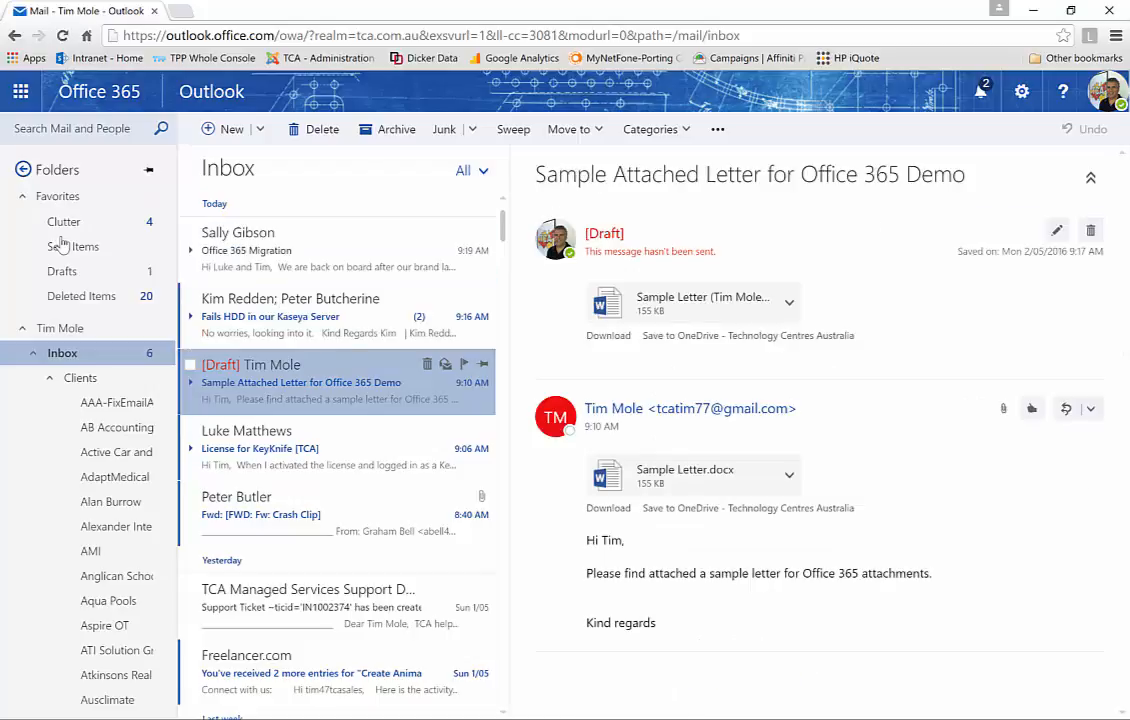
pyautogui.click(789, 302)
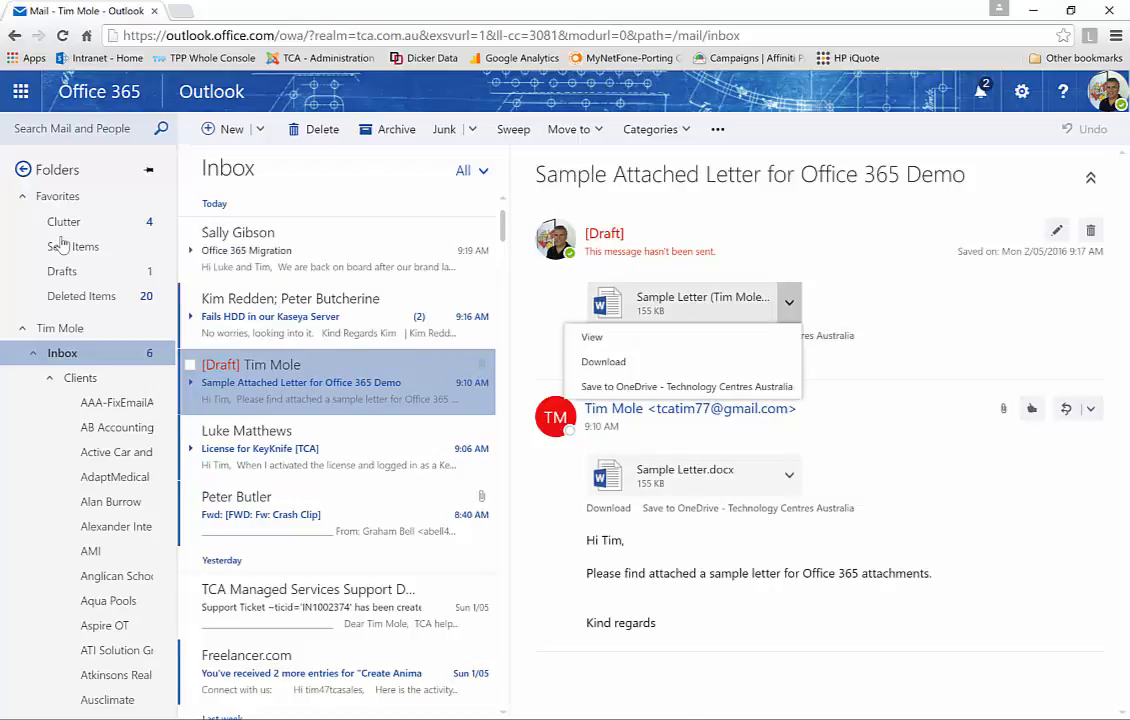
pyautogui.click(600, 337)
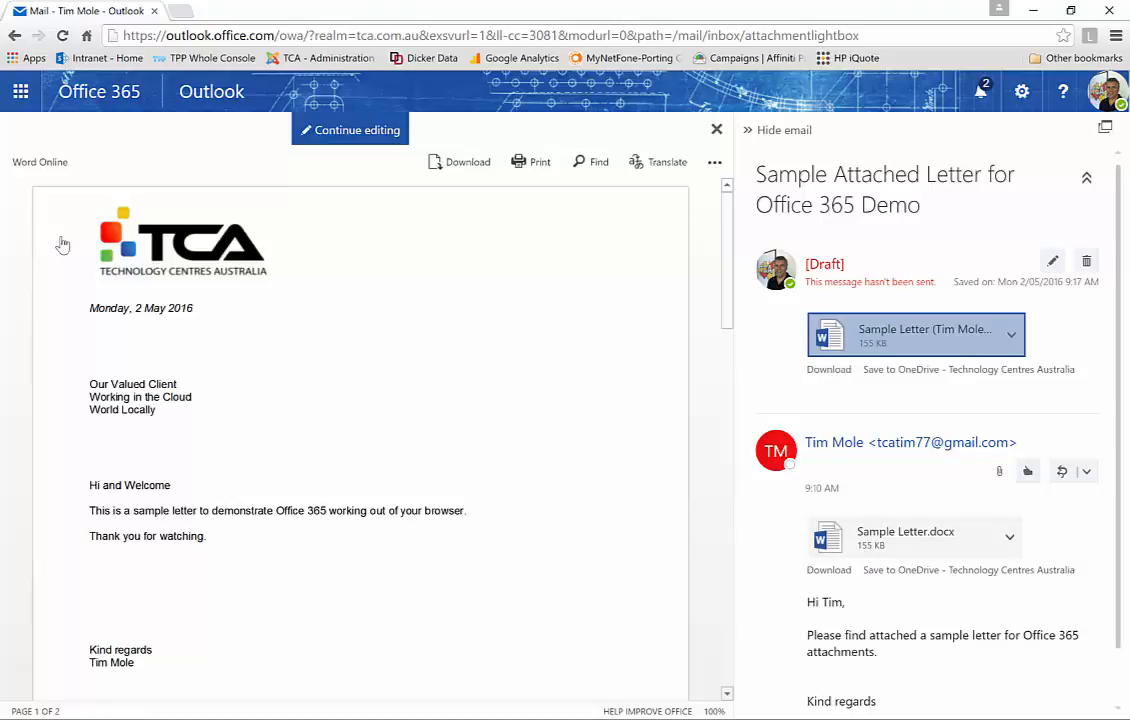
pyautogui.press('Escape')
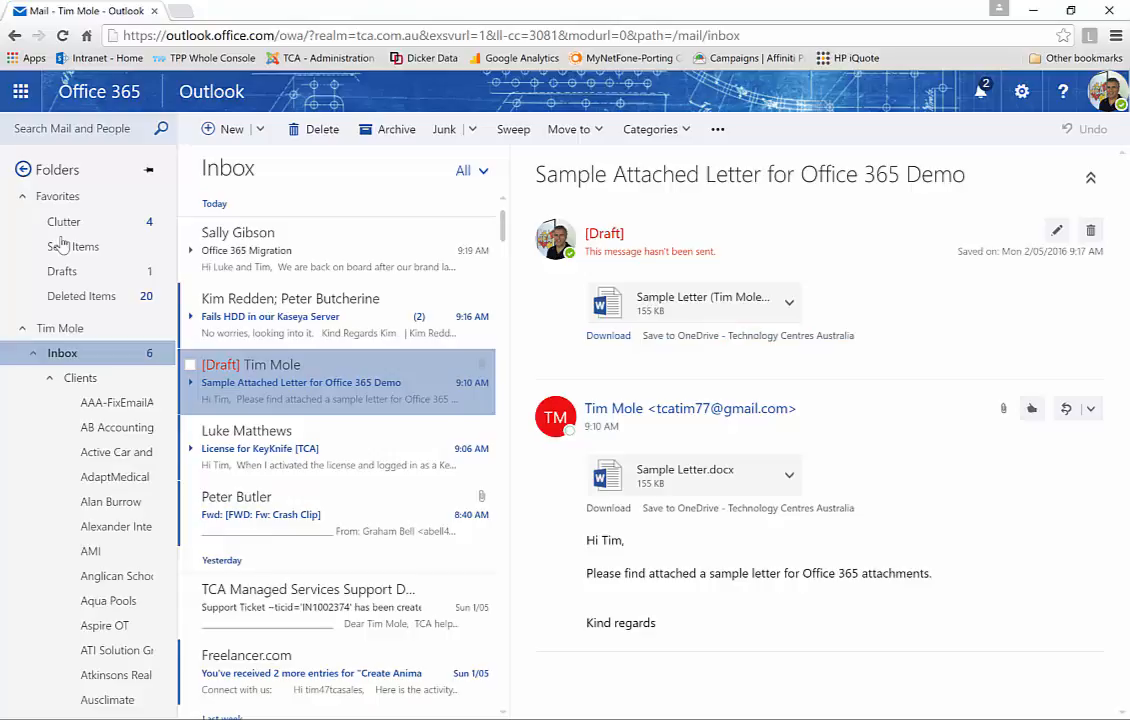
pyautogui.click(1090, 408)
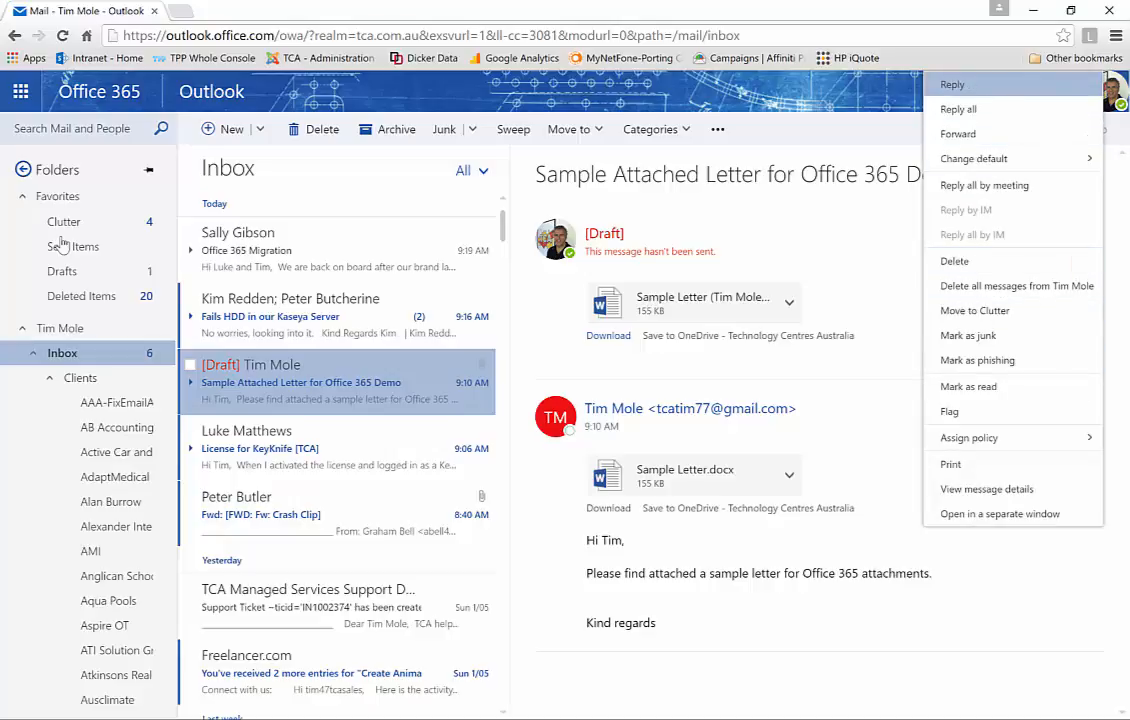
pyautogui.press('Escape')
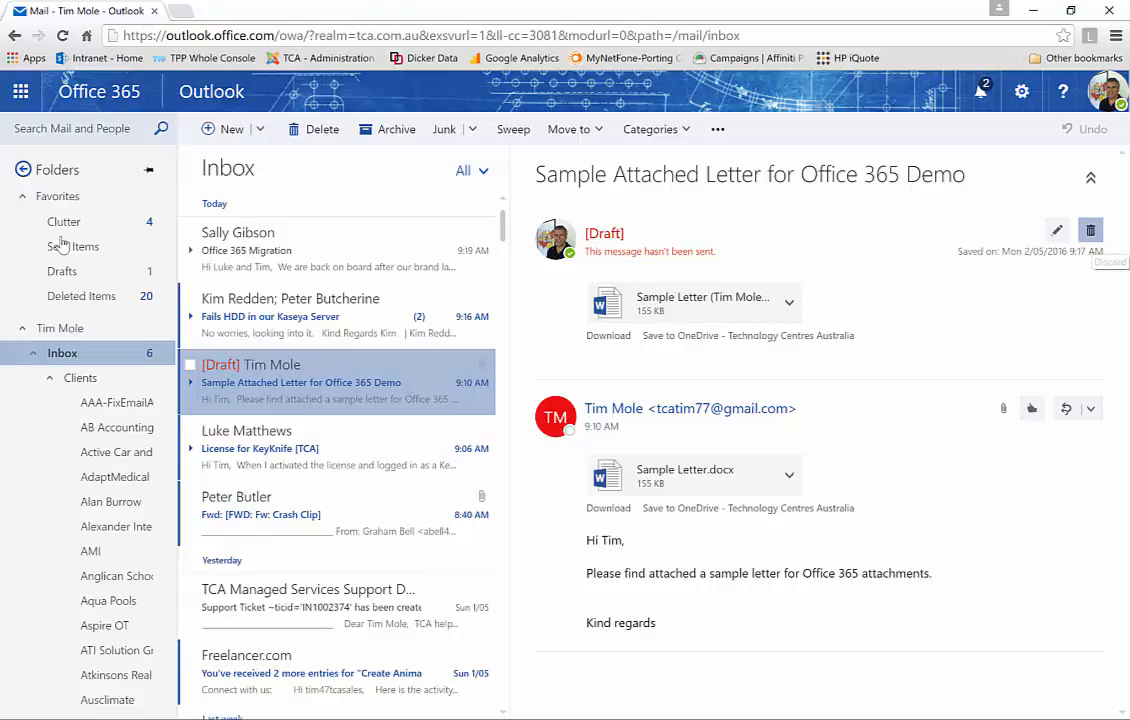
pyautogui.click(1090, 230)
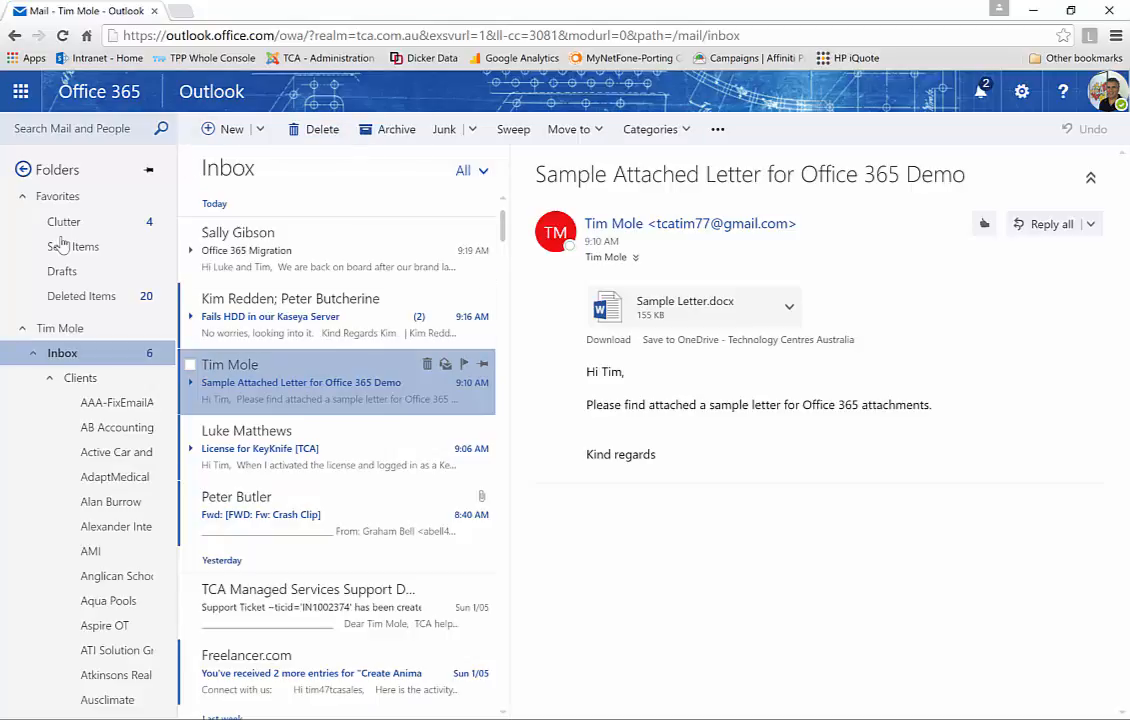
pyautogui.rightClick(371, 383)
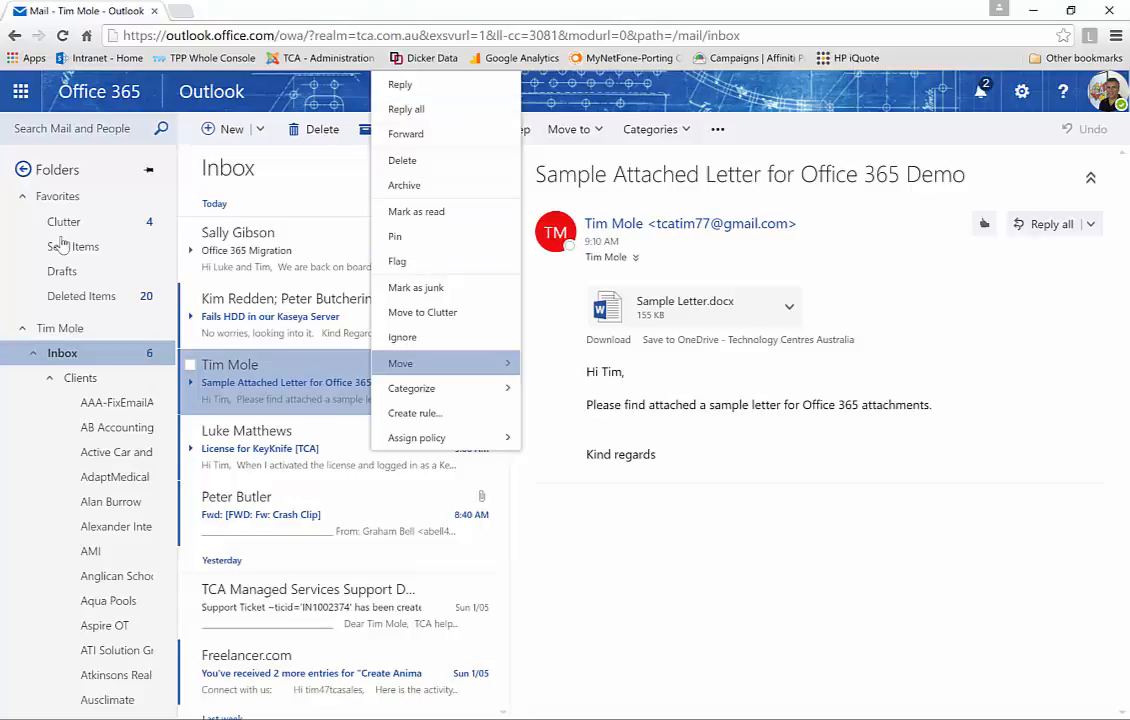
pyautogui.press('Escape')
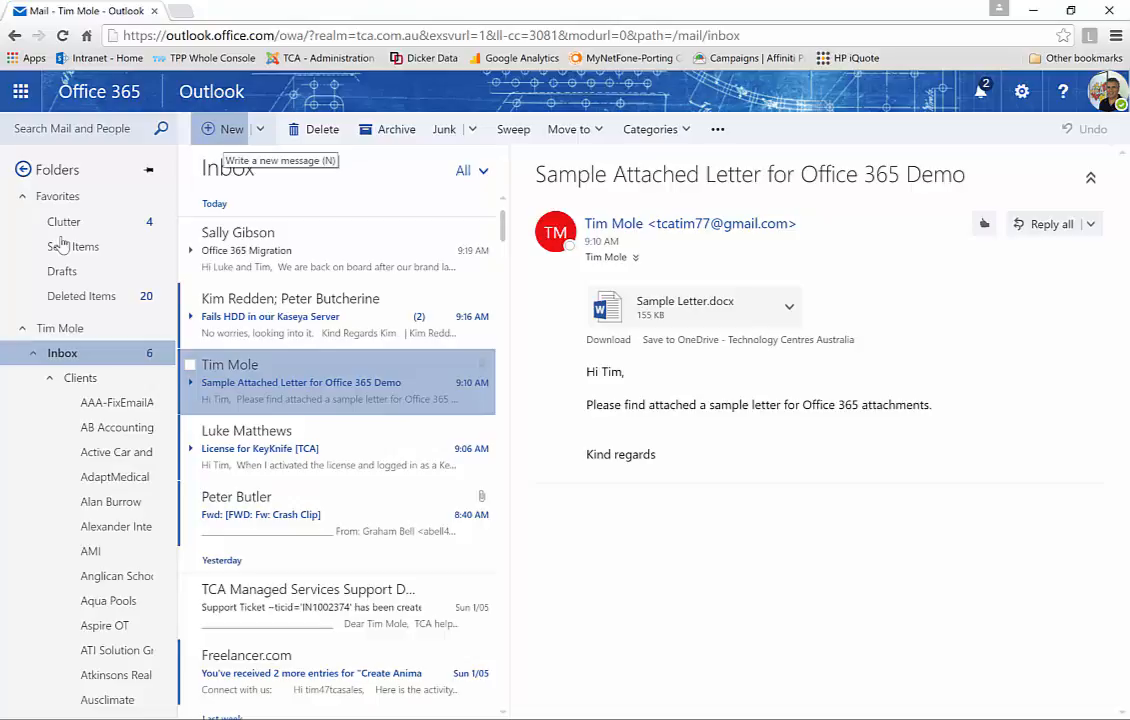
# Start a new email to the account owner with subject 'This is a test'
pyautogui.click(225, 129)
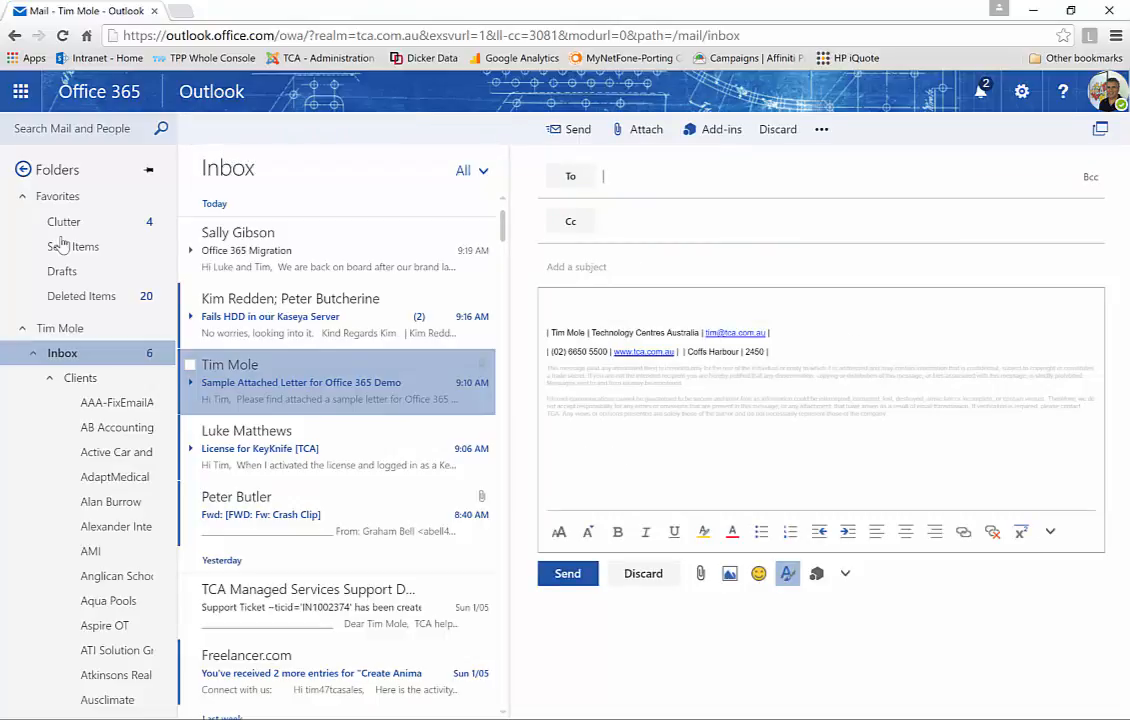
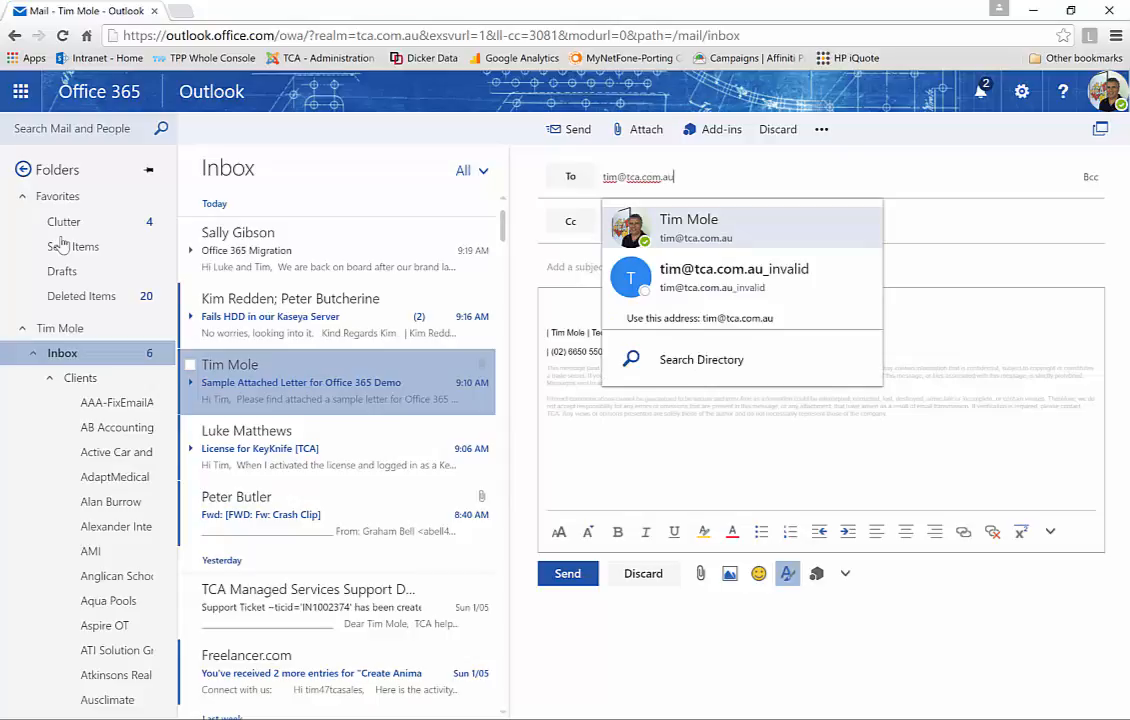
pyautogui.press('Down')
pyautogui.press('Up')
pyautogui.press('Return')
pyautogui.press('Tab')
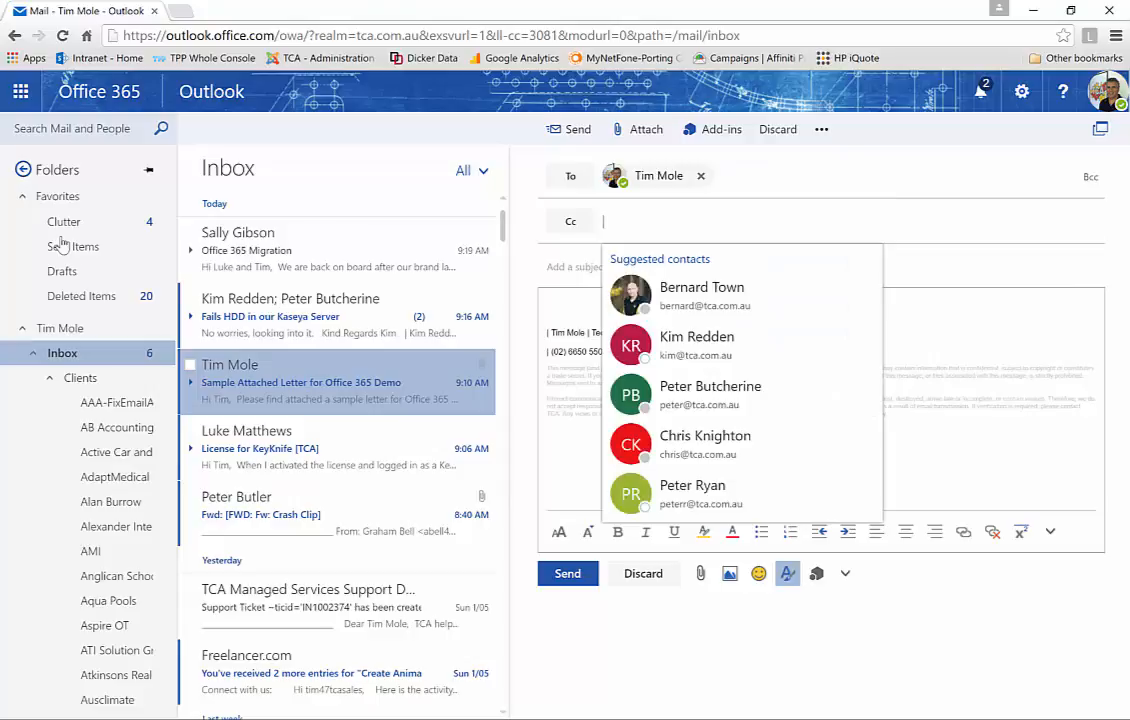
pyautogui.press('Tab')
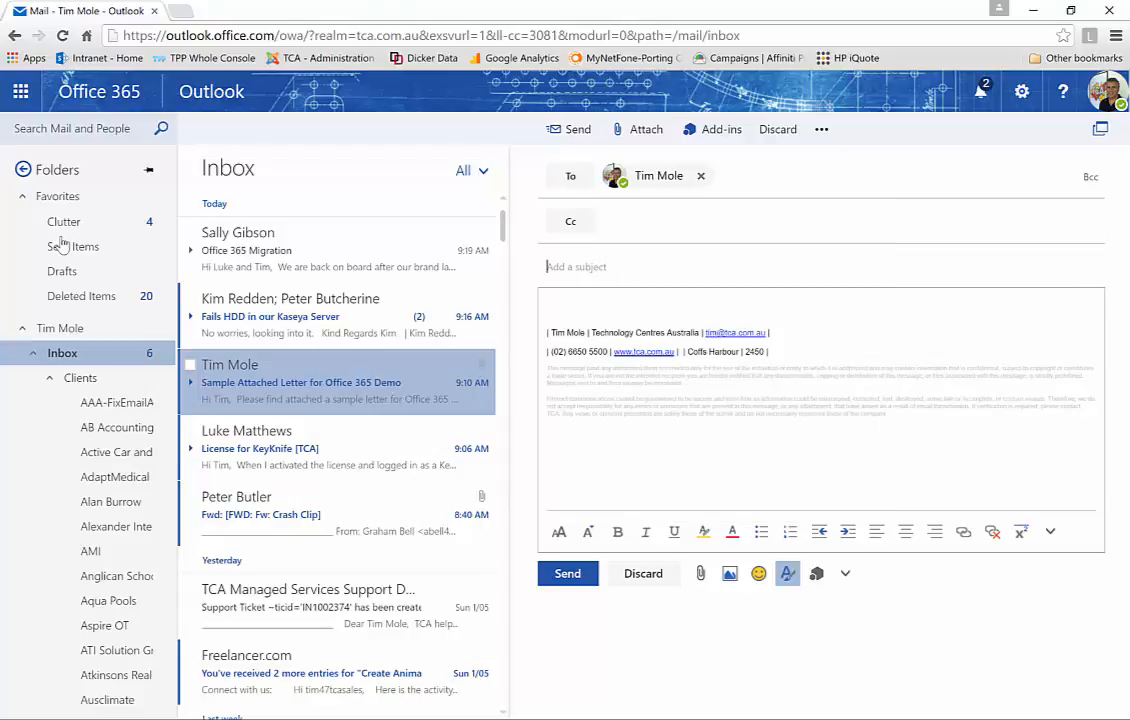
pyautogui.write('This is a test')
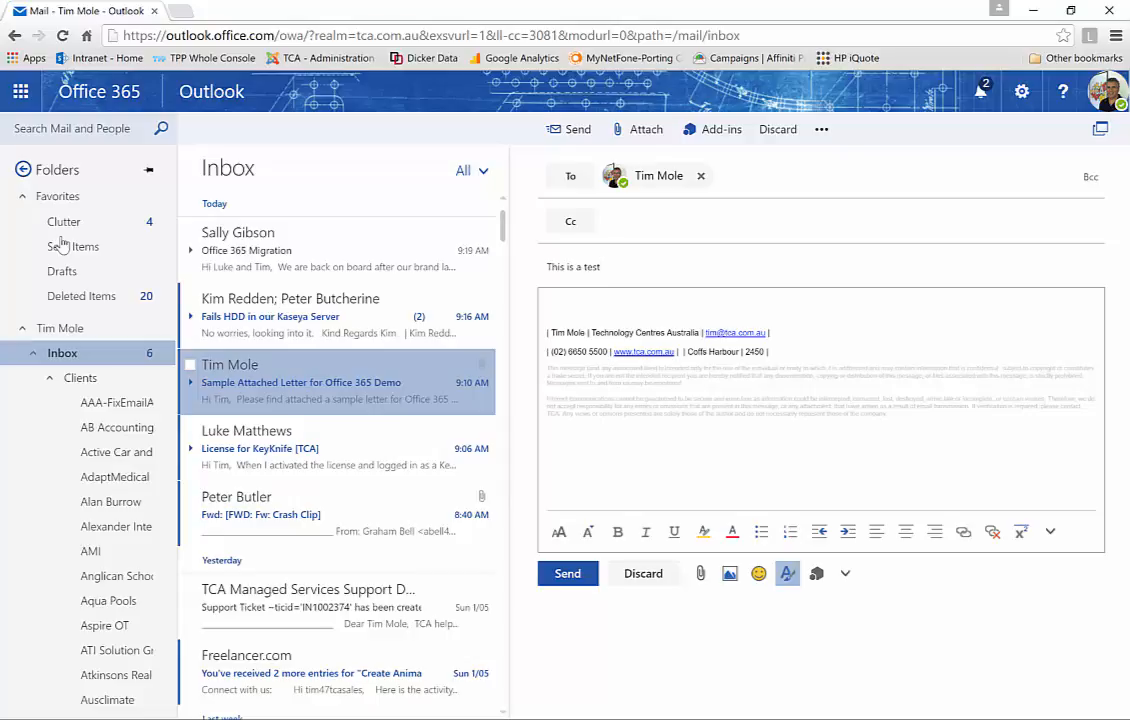
# Write 'Hi Test' and 'Thank' on separate body lines, then choose to discard it
pyautogui.press('Tab')
pyautogui.write('Hi Test')
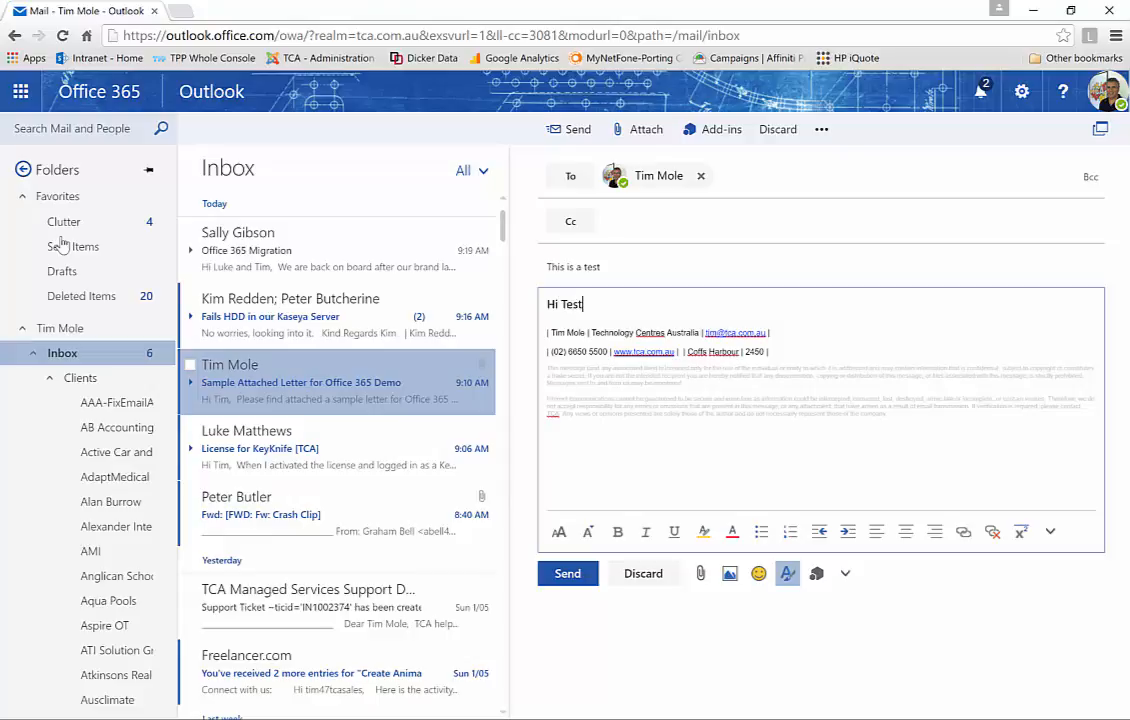
pyautogui.press('Return')
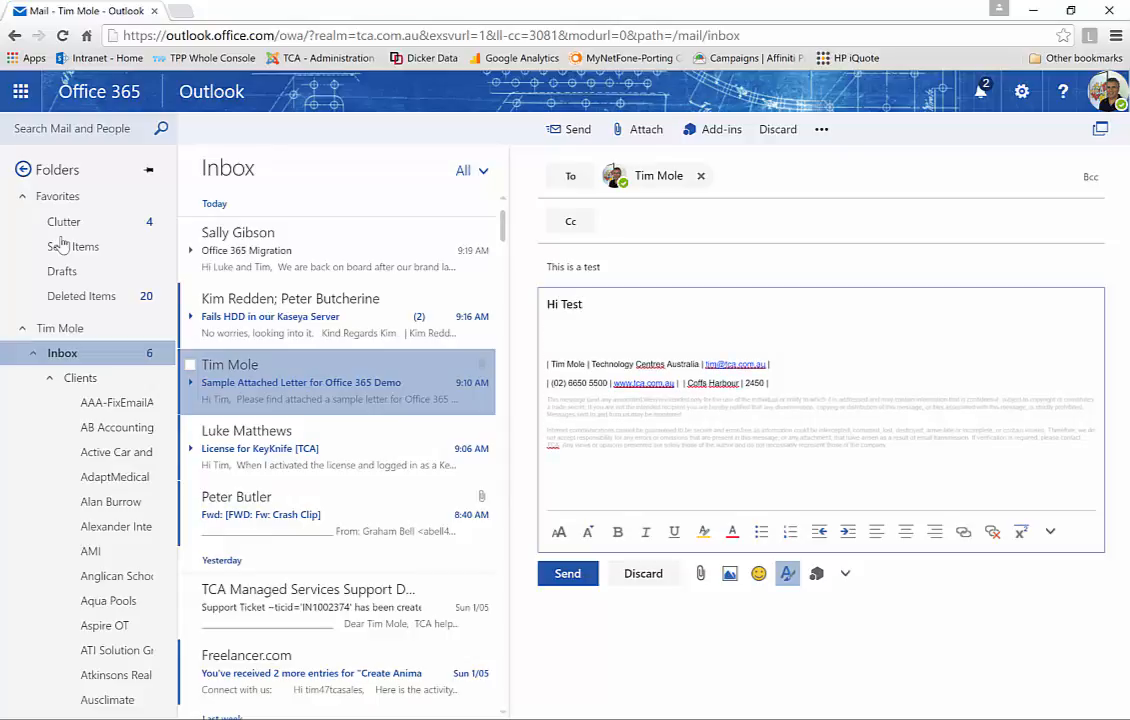
pyautogui.write('Thanks')
pyautogui.press('Tab')
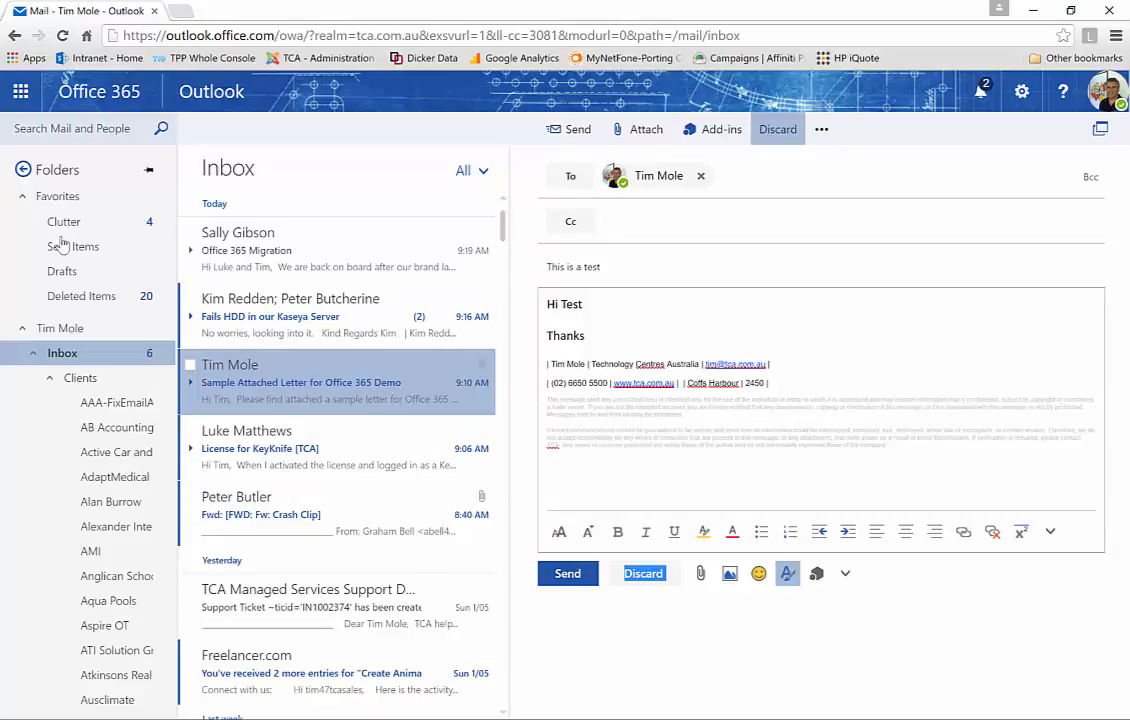
pyautogui.click(778, 129)
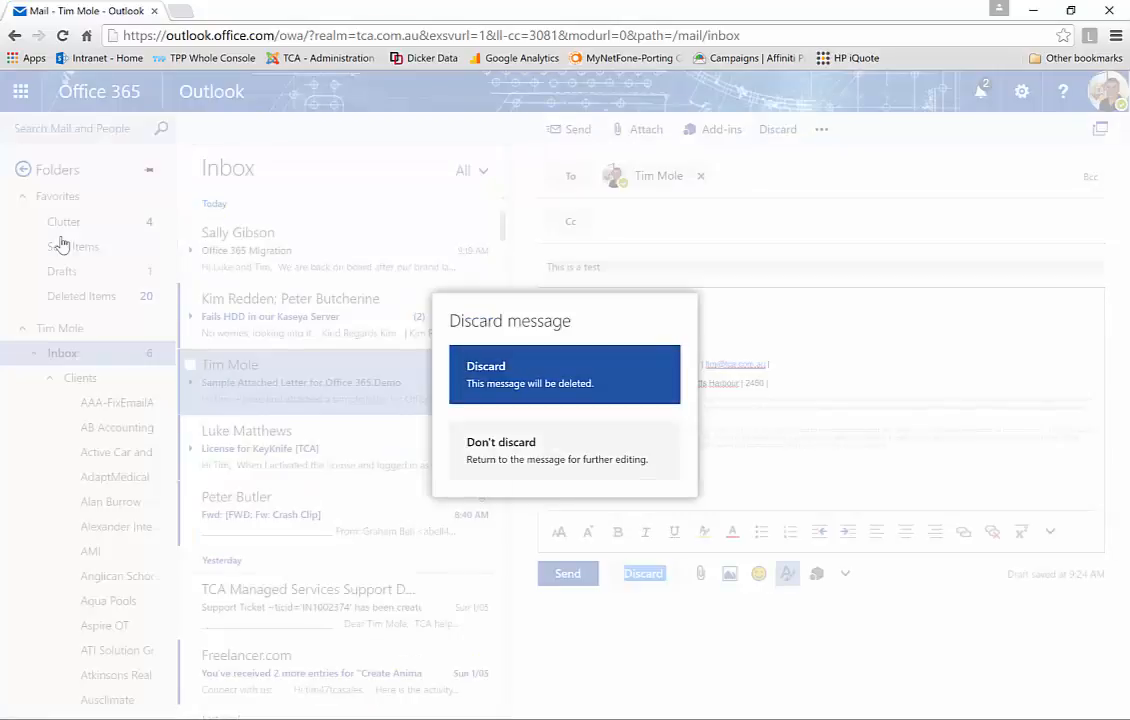
# Confirm discarding the test email and open the Office 365 app launcher for Calendar
pyautogui.click(564, 375)
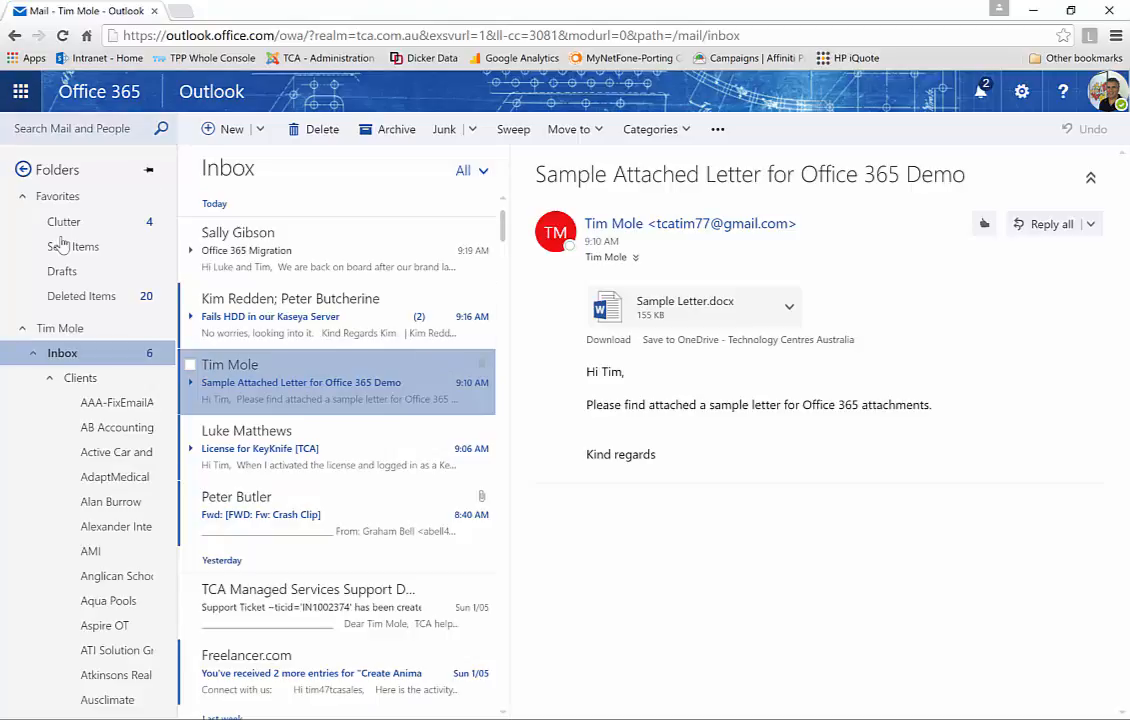
pyautogui.click(20, 91)
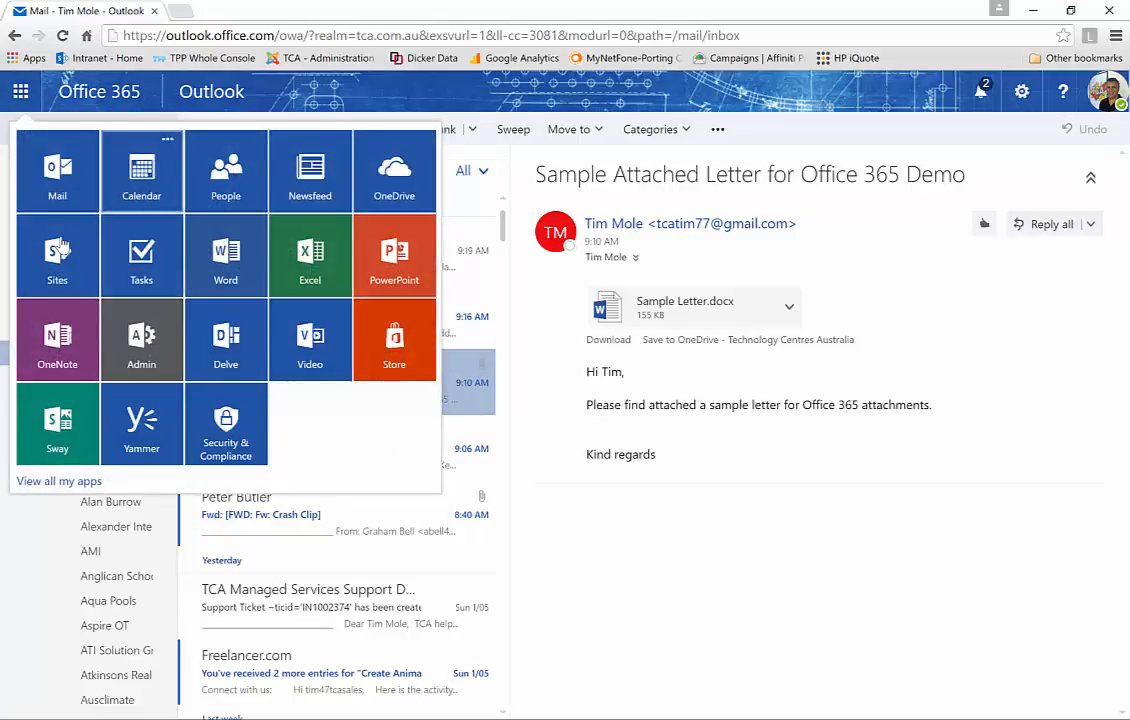
pyautogui.click(20, 91)
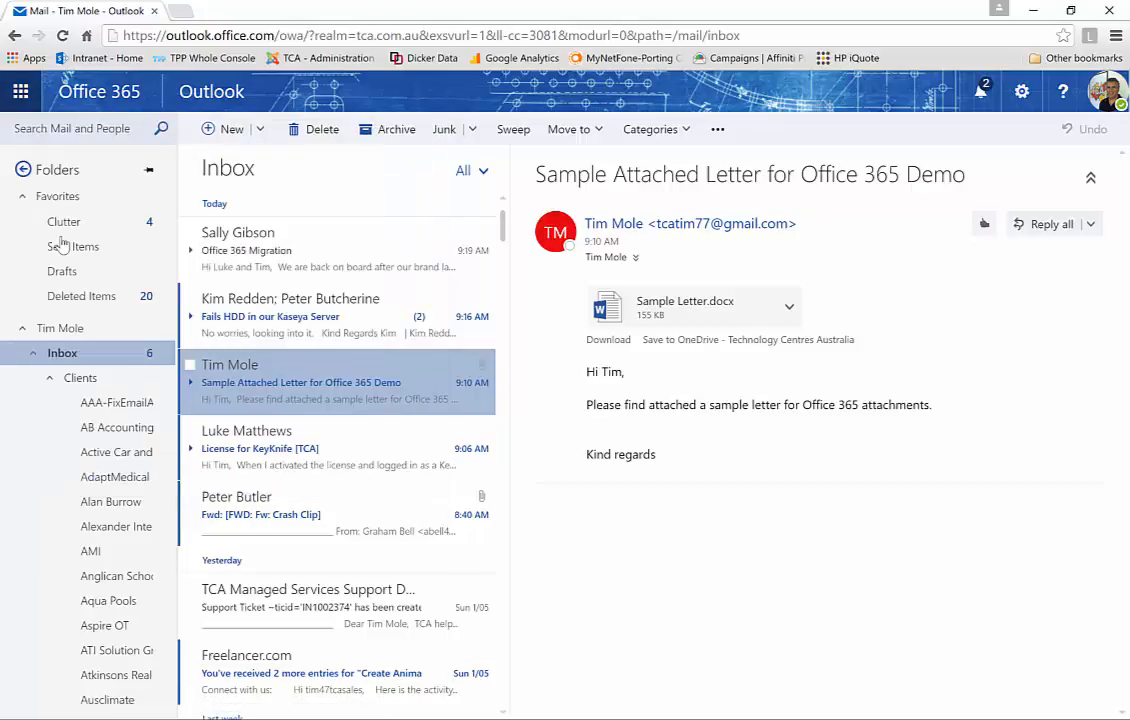
pyautogui.click(20, 91)
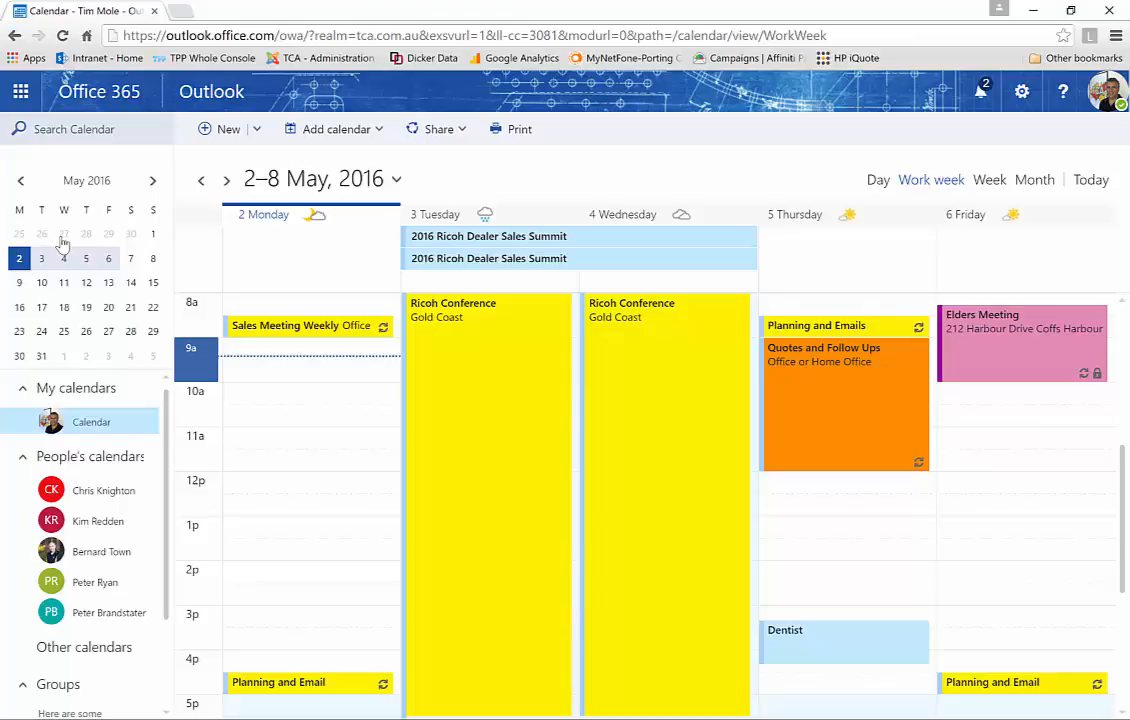
# Create event 'This is a test' with description 'The is a test for the demo.'
pyautogui.press('n')
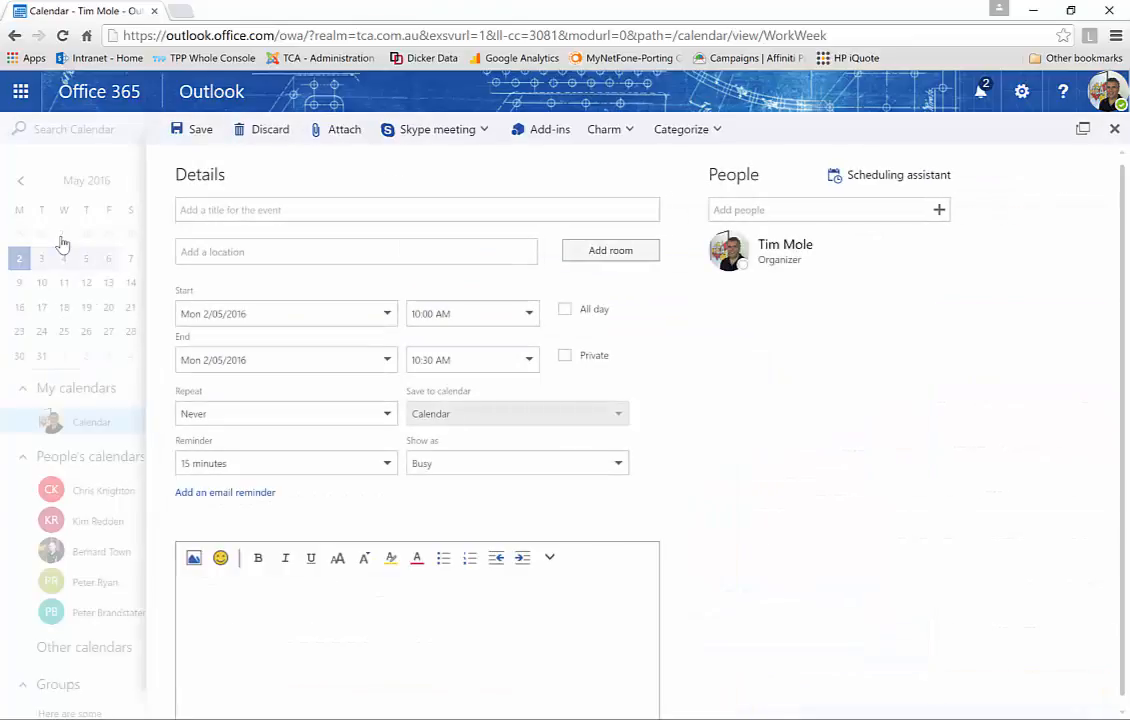
pyautogui.write('Th')
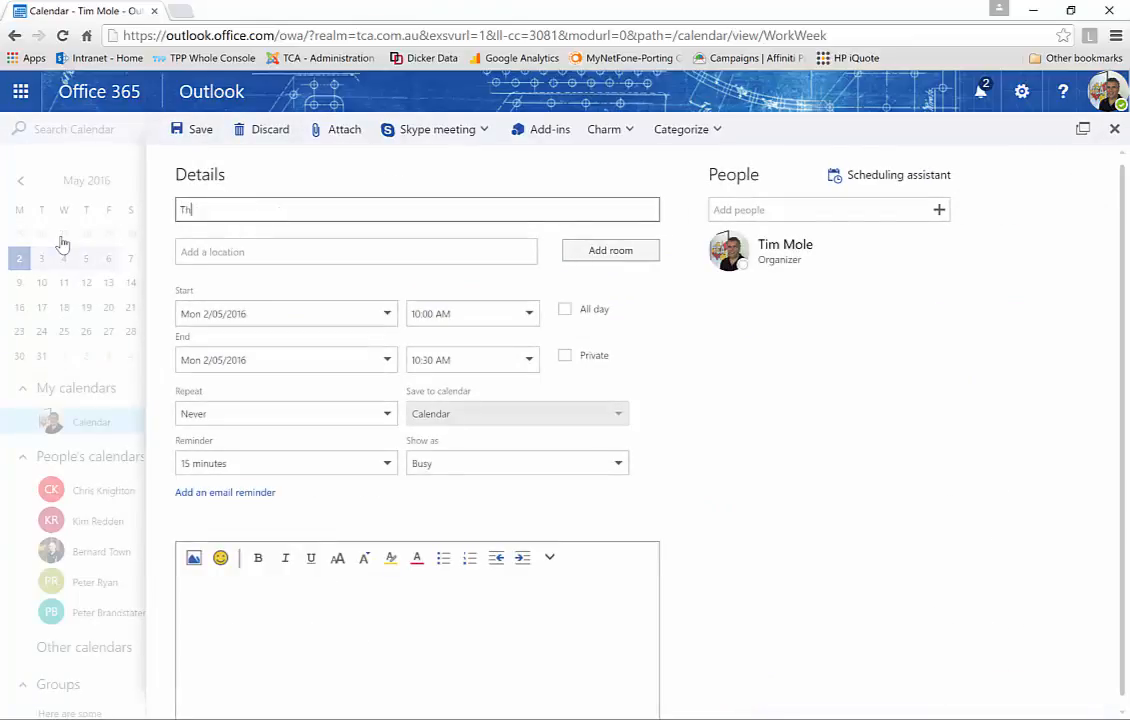
pyautogui.write('is is a test')
pyautogui.press('Tab')
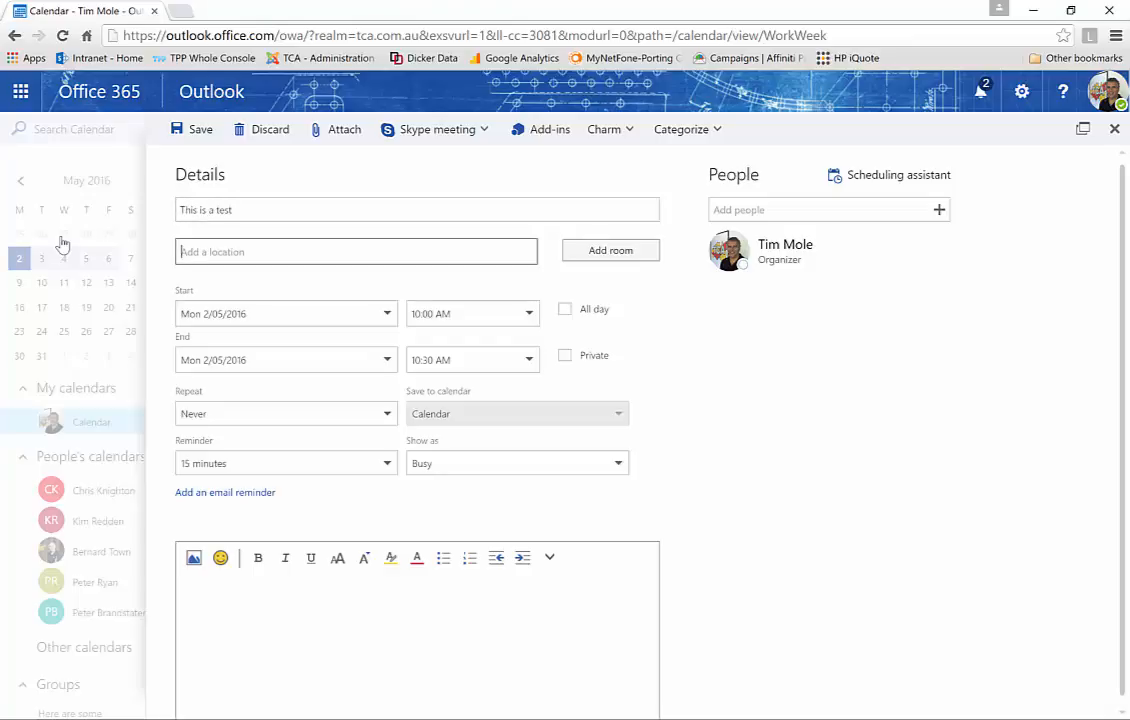
pyautogui.press('Tab')
pyautogui.press('Tab')
pyautogui.press('Tab')
pyautogui.press('Tab')
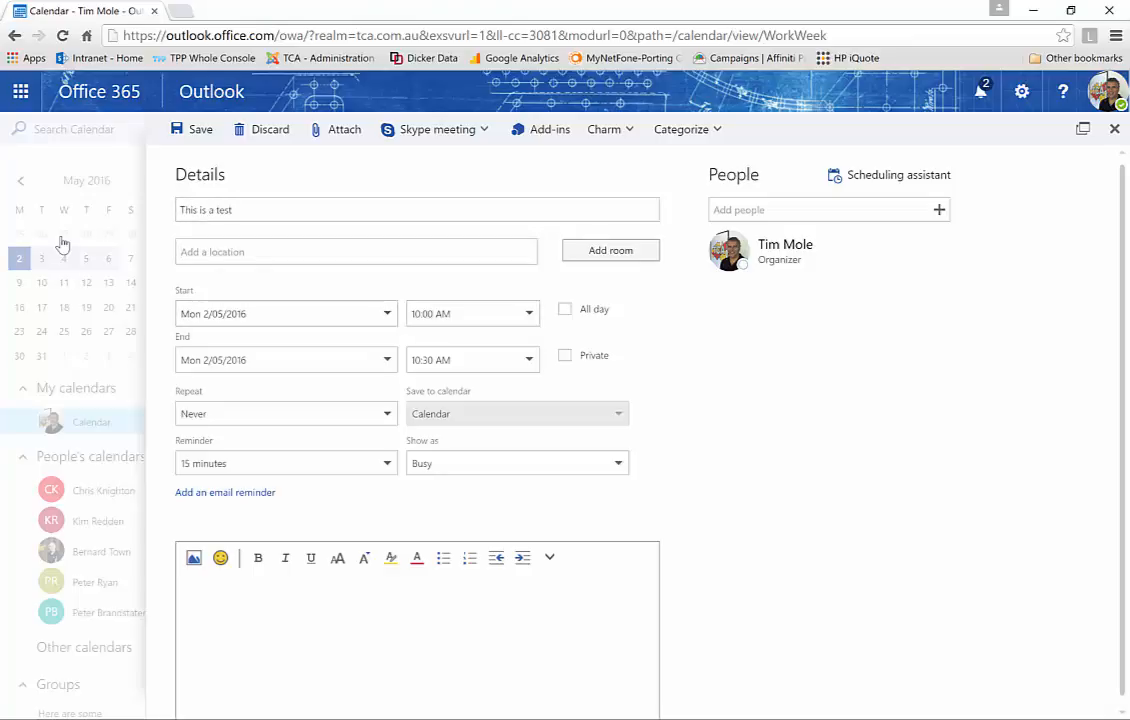
pyautogui.press('Tab')
pyautogui.press('Tab')
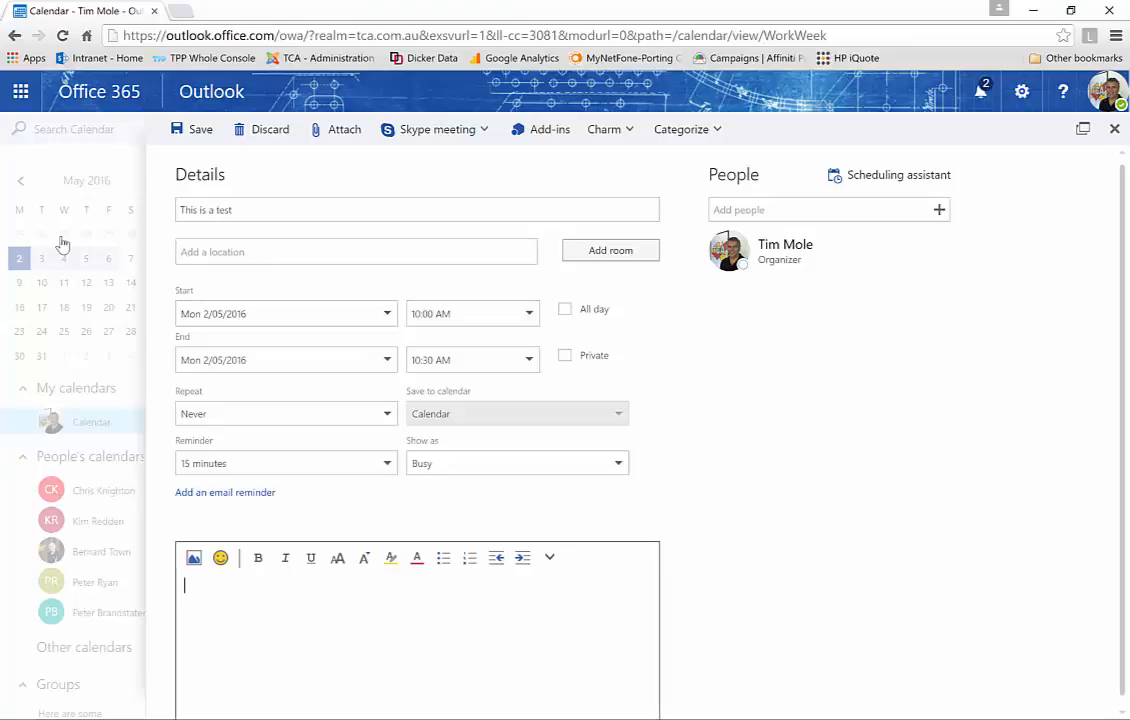
pyautogui.write('The is a test for the demo.')
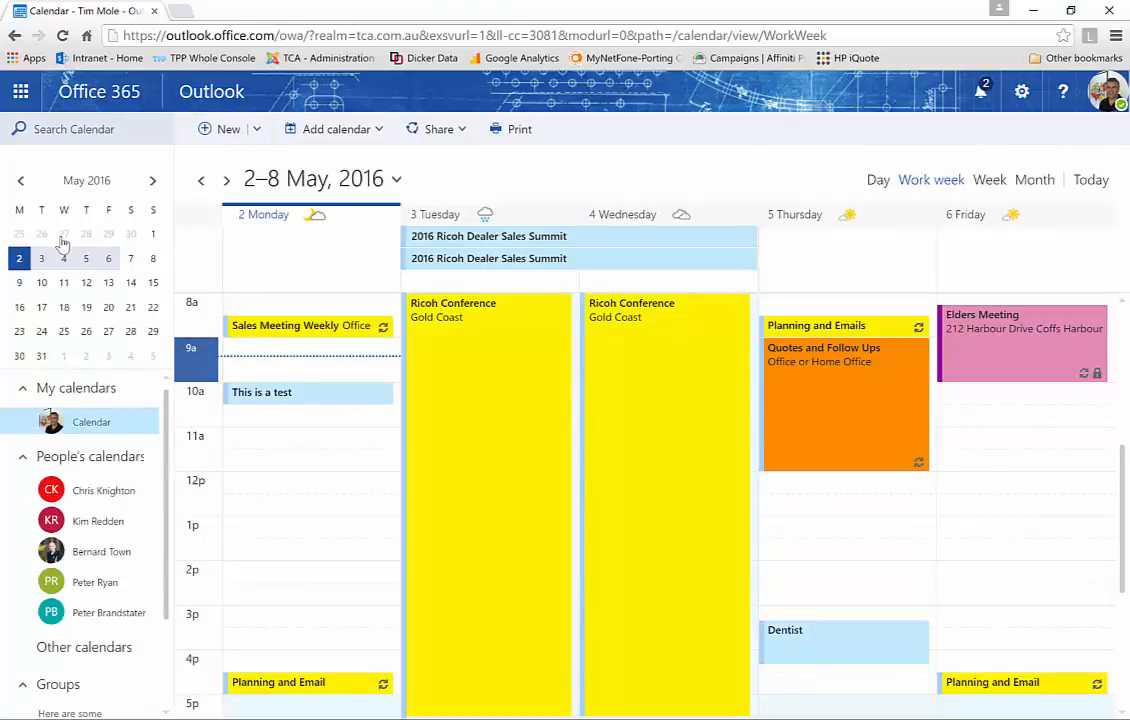
# Set the test event to show as Away and overlay a colleague's shared calendar
pyautogui.rightClick(291, 392)
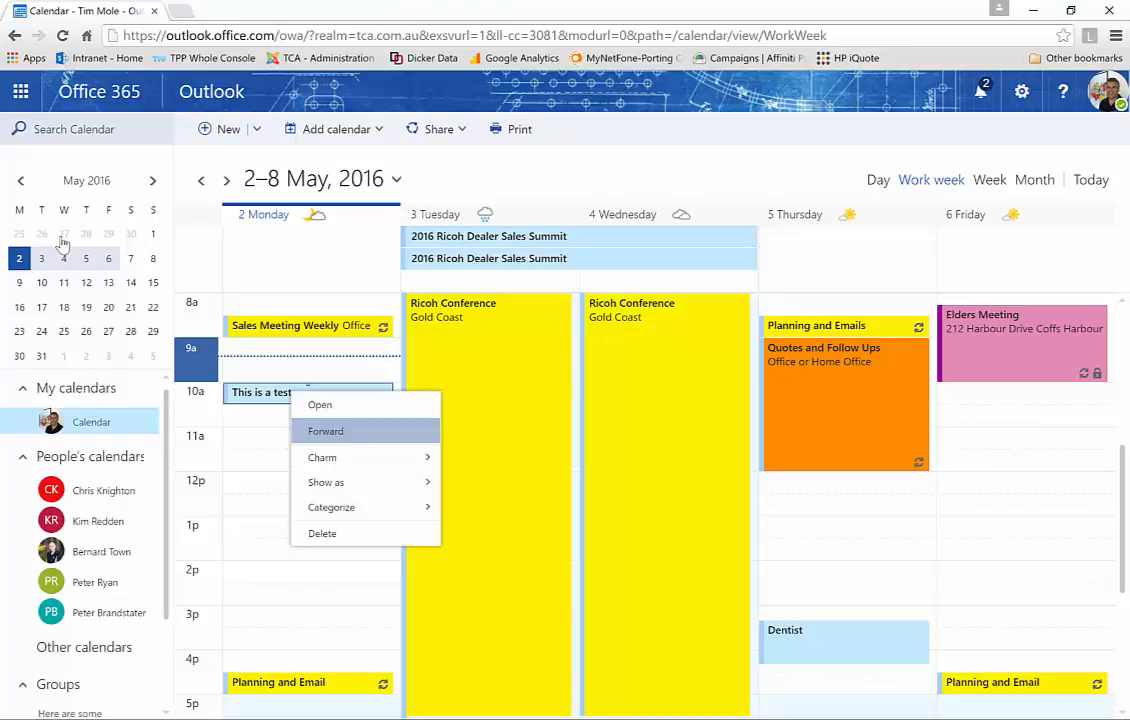
pyautogui.moveTo(366, 507)
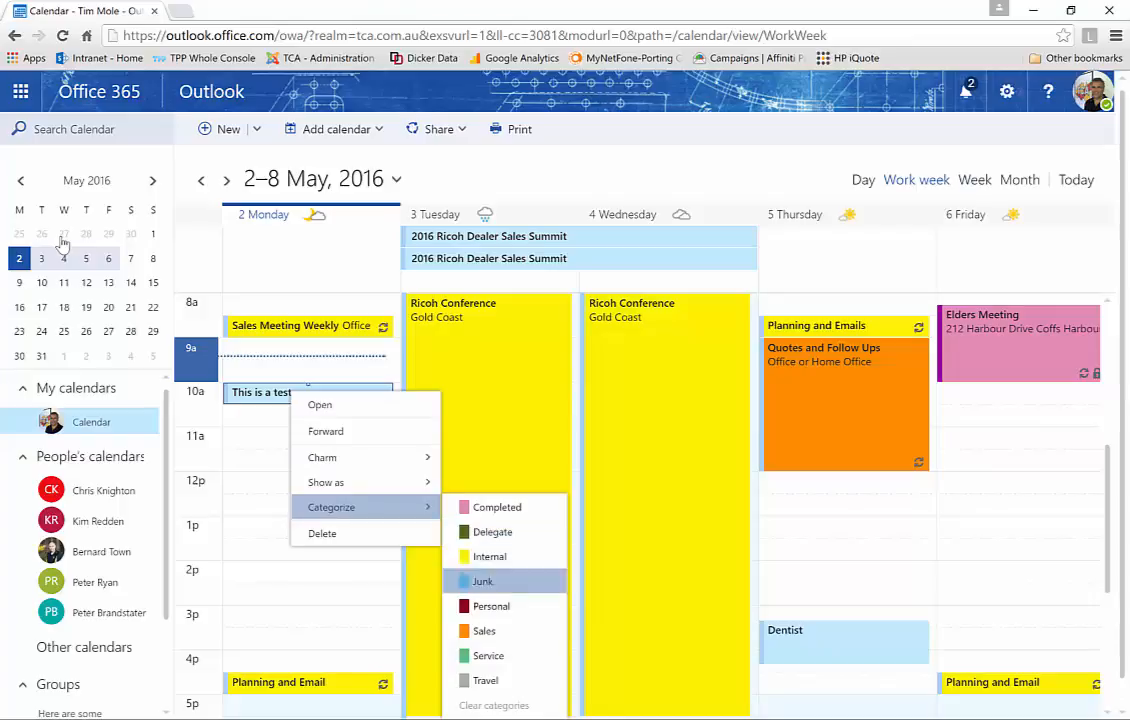
pyautogui.moveTo(366, 482)
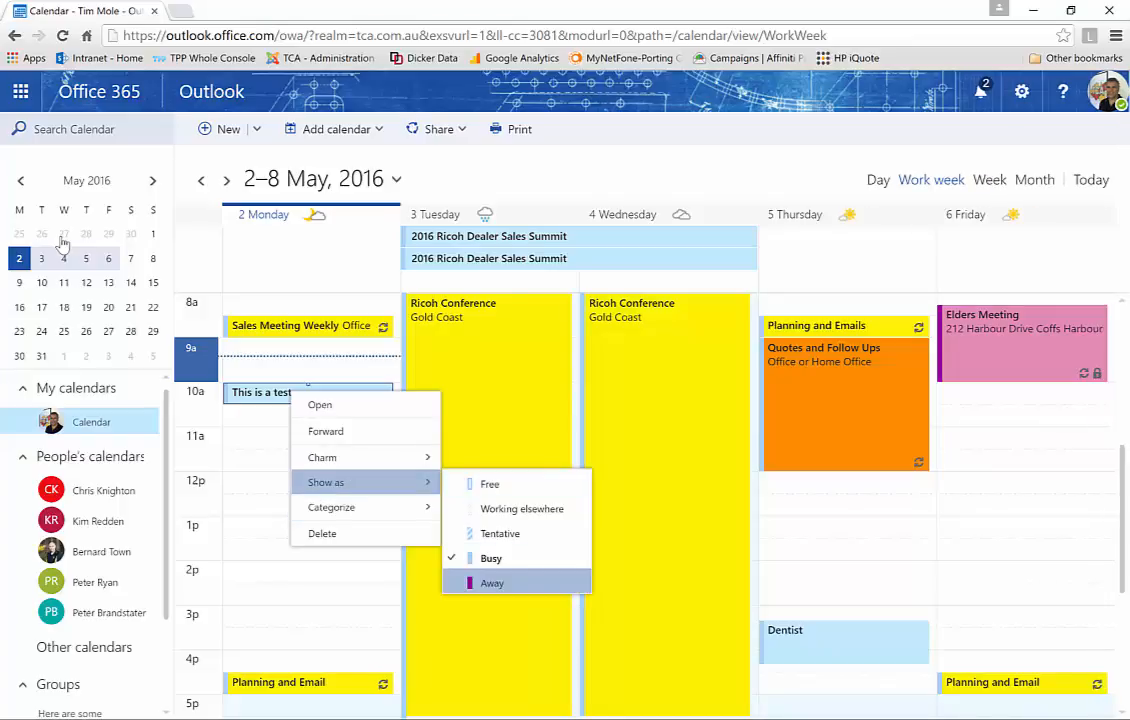
pyautogui.click(492, 583)
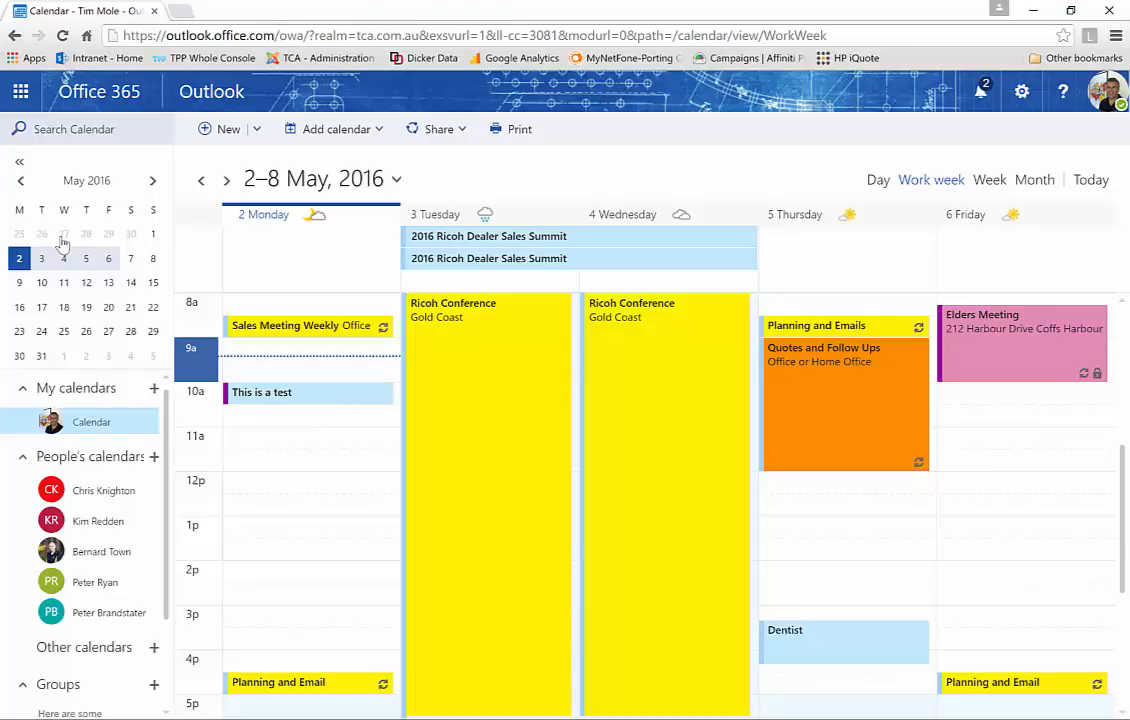
pyautogui.click(95, 583)
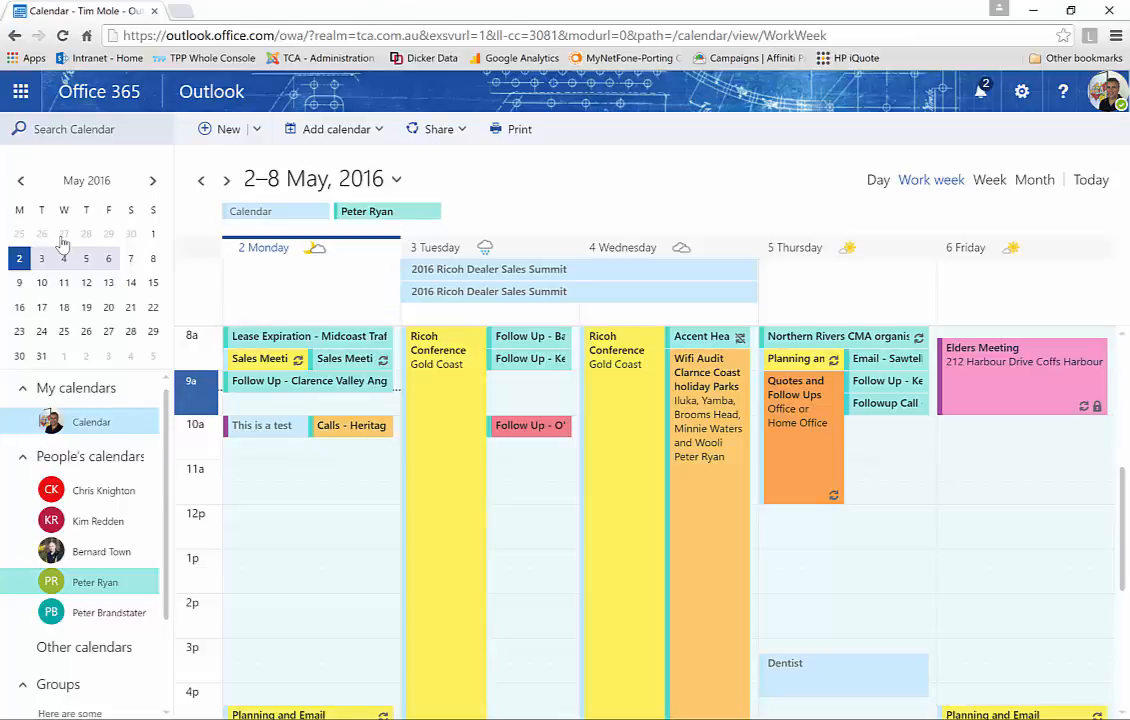
pyautogui.click(20, 91)
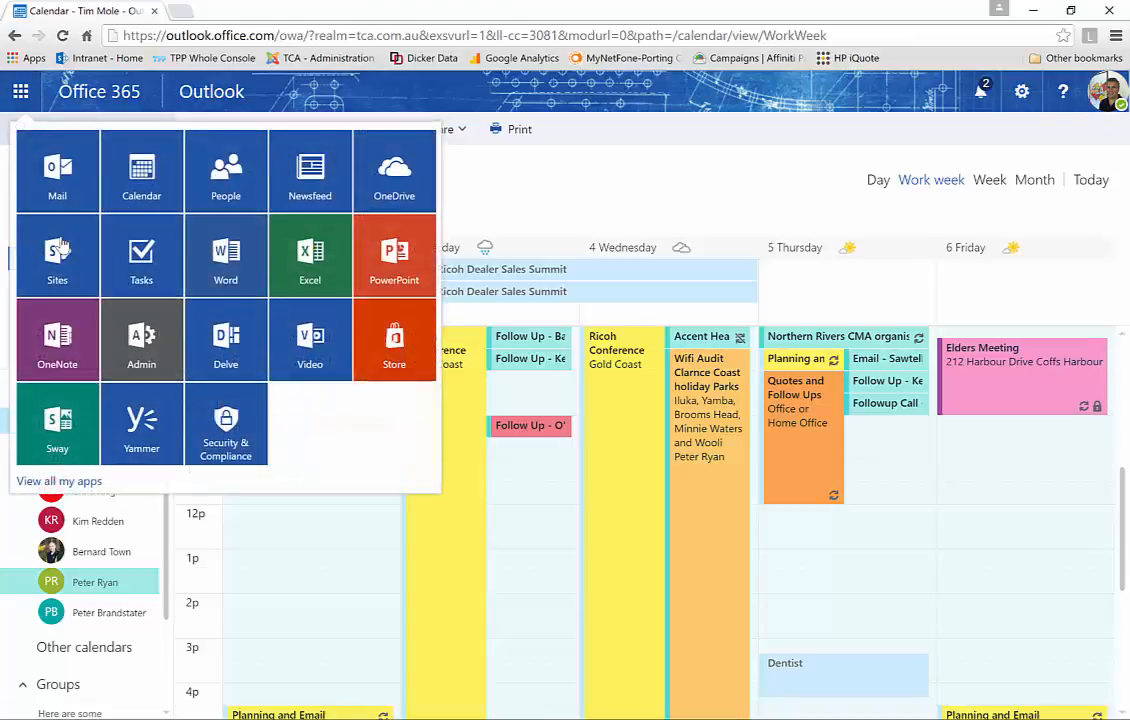
# Switch to People and open the Sherpa folder under Other contacts
pyautogui.click(226, 171)
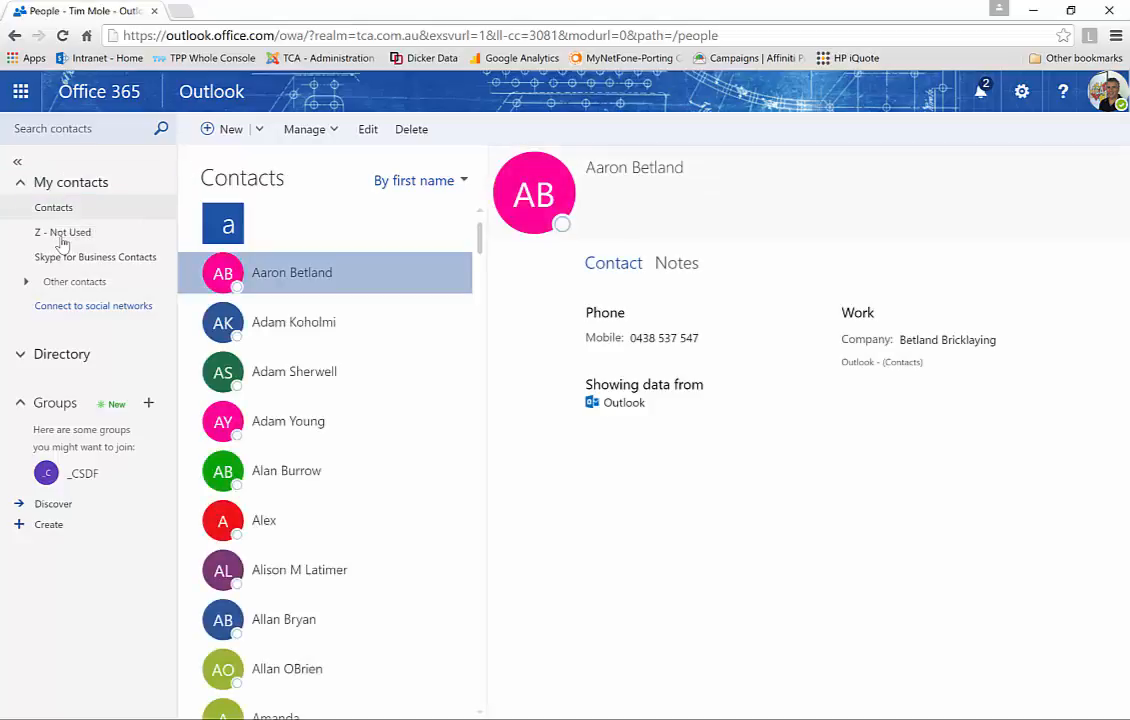
pyautogui.scroll(-6, 325, 460)
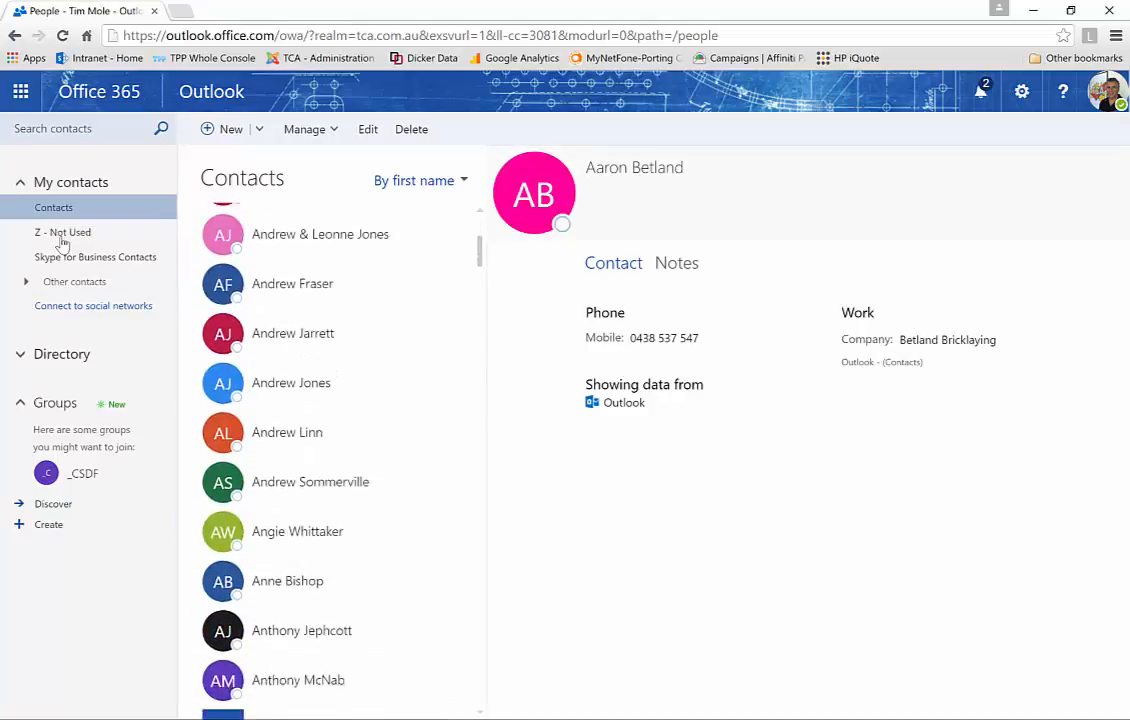
pyautogui.scroll(-4, 325, 460)
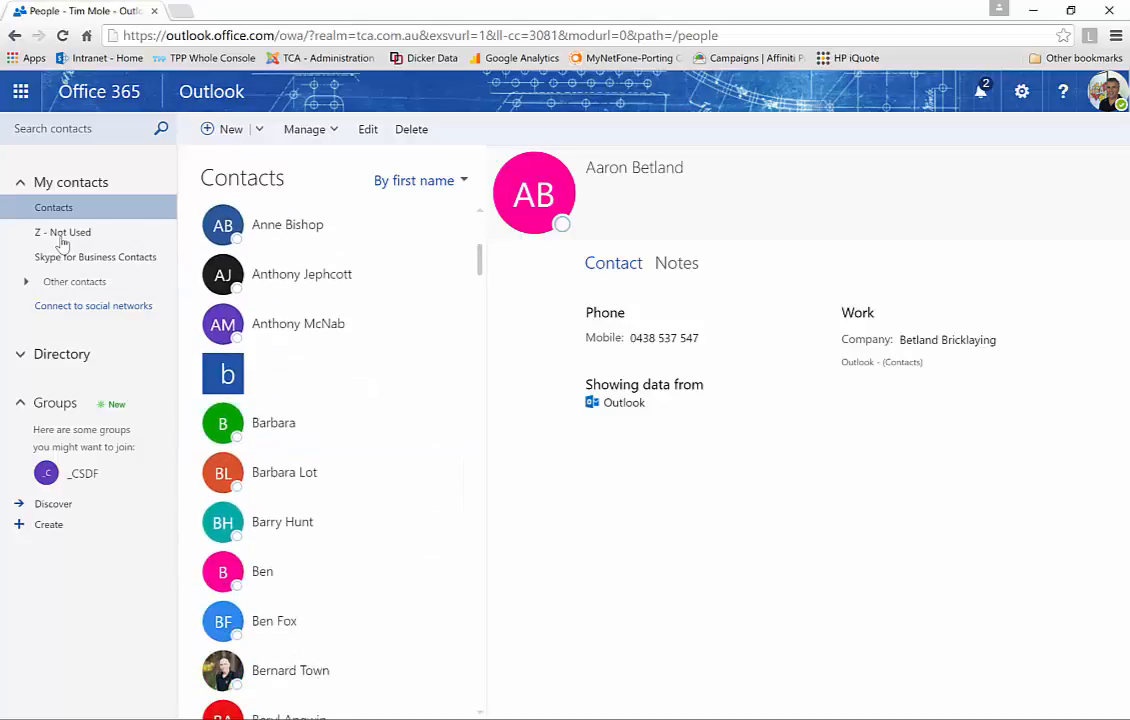
pyautogui.scroll(-4, 325, 530)
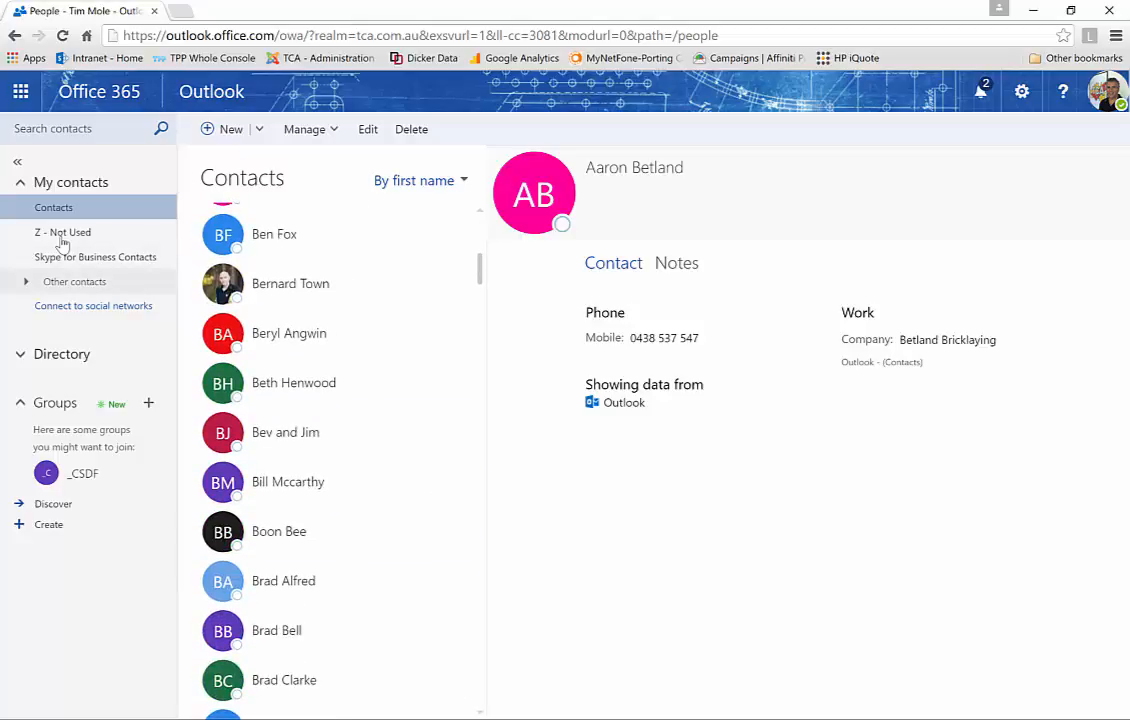
pyautogui.click(27, 282)
pyautogui.click(58, 306)
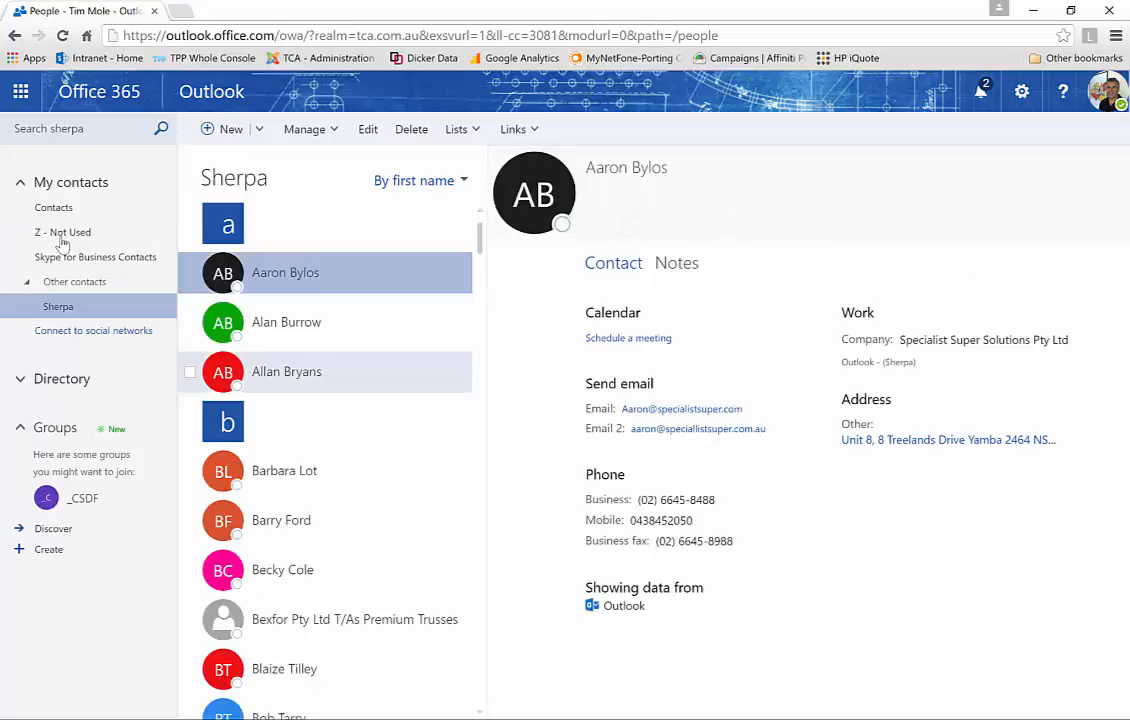
pyautogui.scroll(-5, 325, 488)
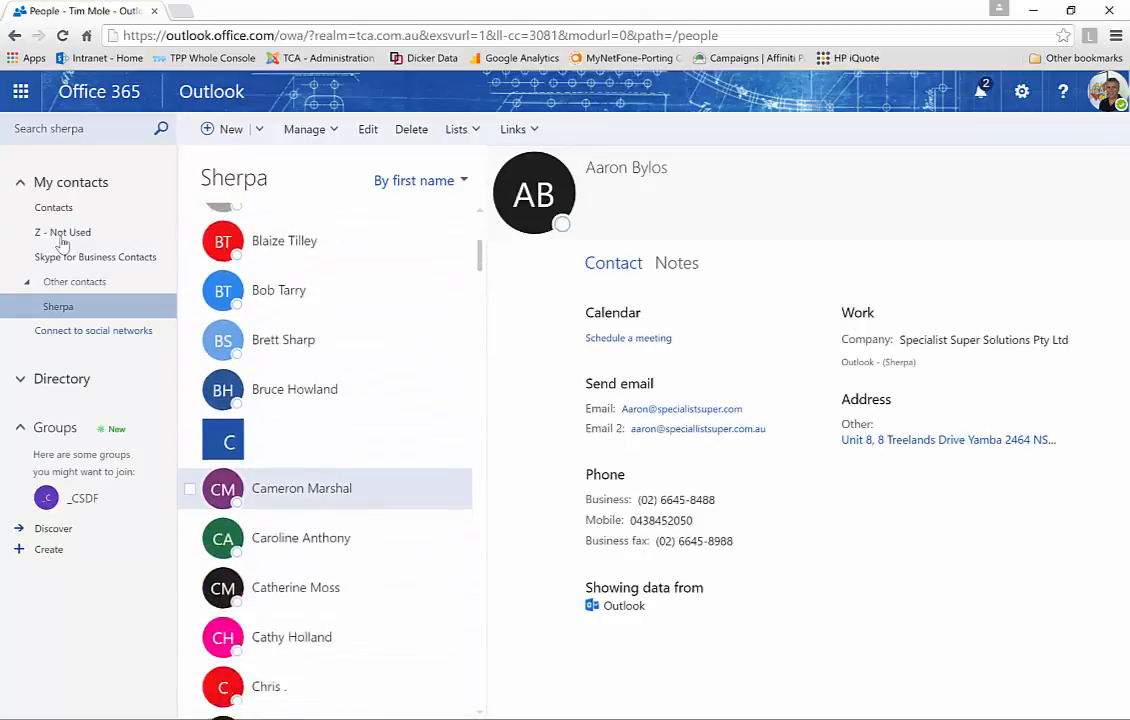
pyautogui.scroll(-10, 330, 600)
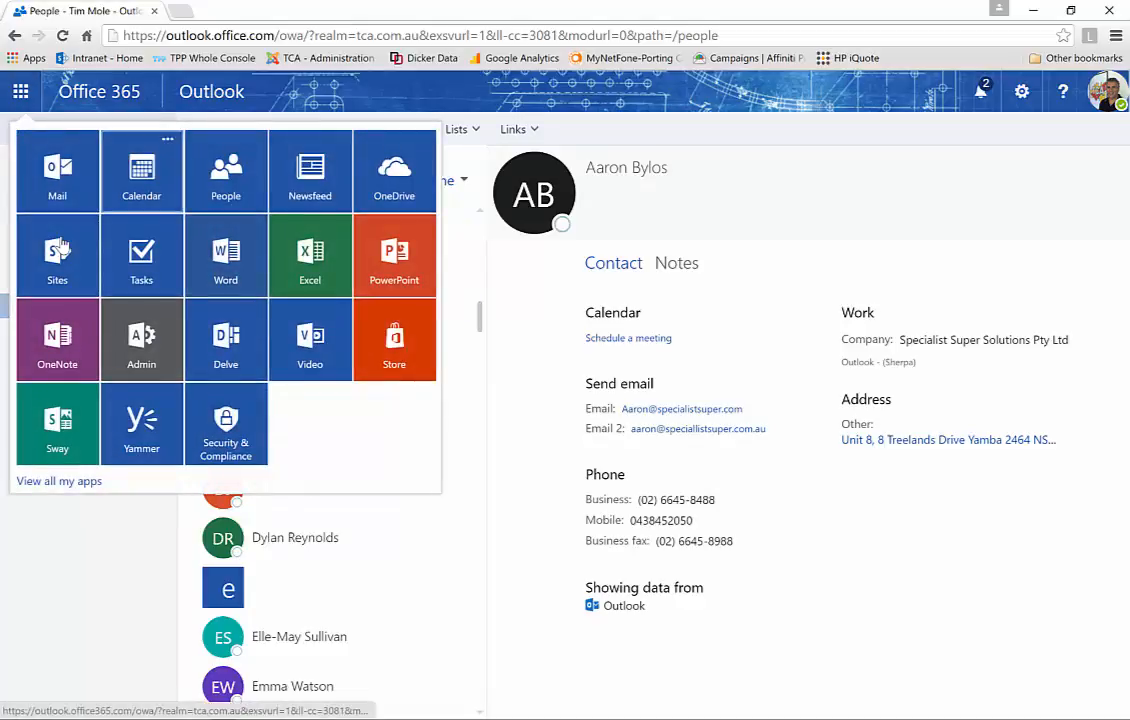
# Back in Calendar, add a colleague as an attendee to the test event
pyautogui.click(141, 165)
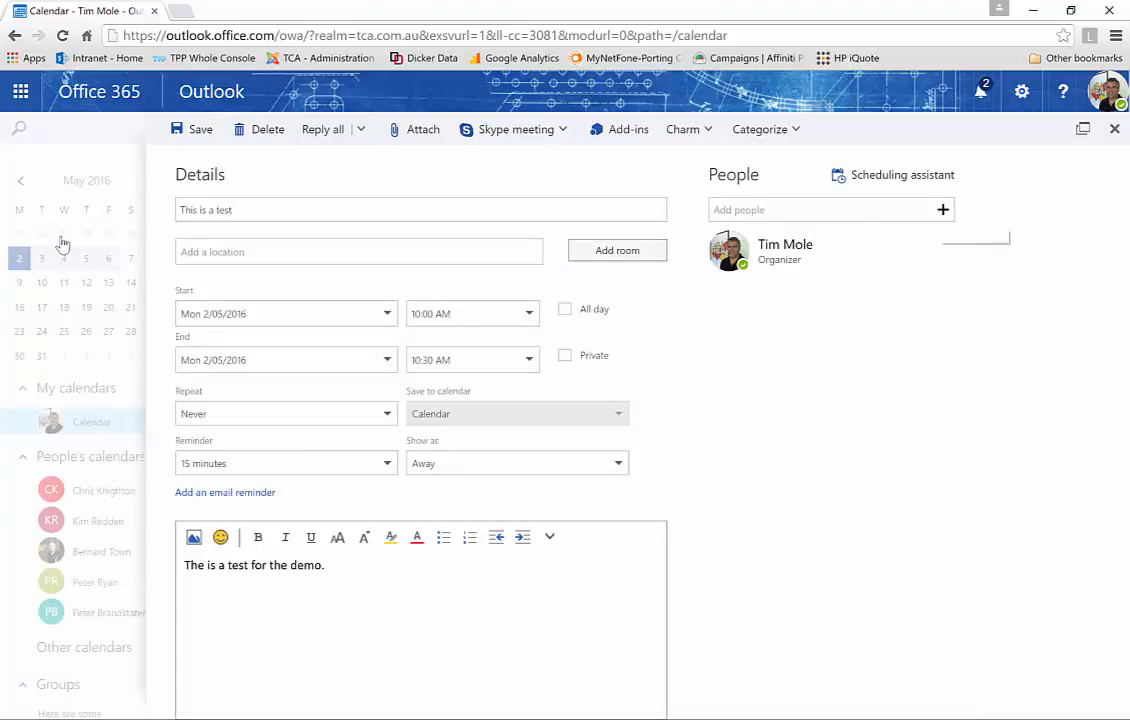
pyautogui.click(940, 210)
pyautogui.write('peter')
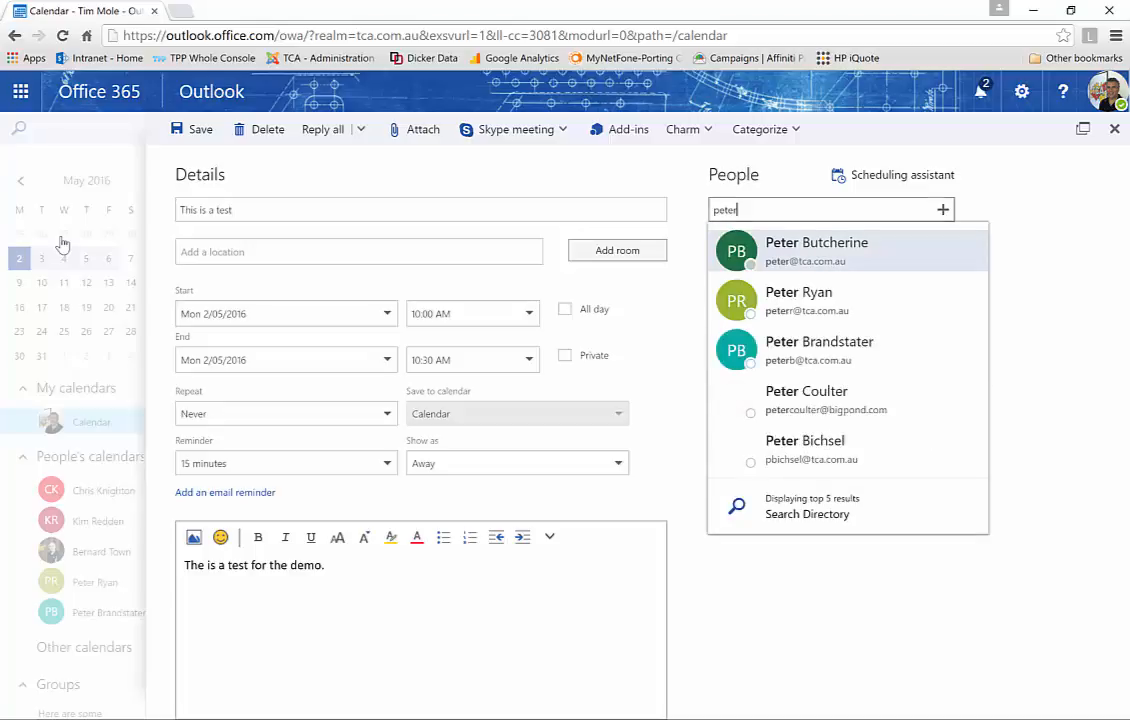
pyautogui.press('Down')
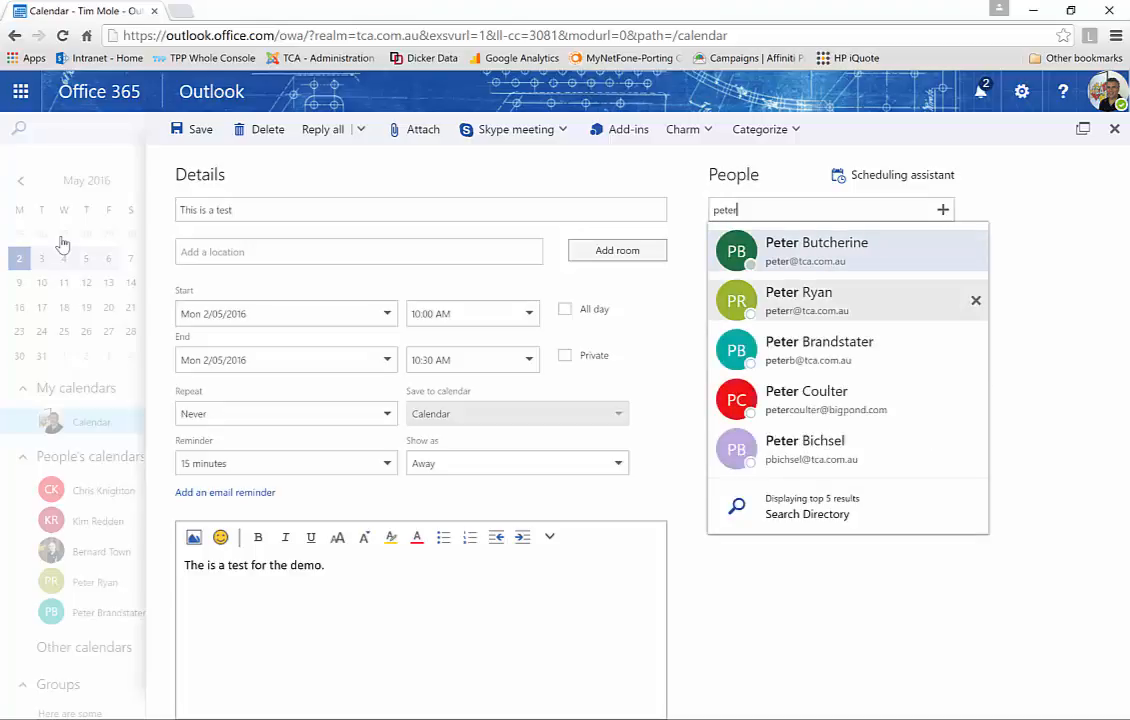
pyautogui.press('Return')
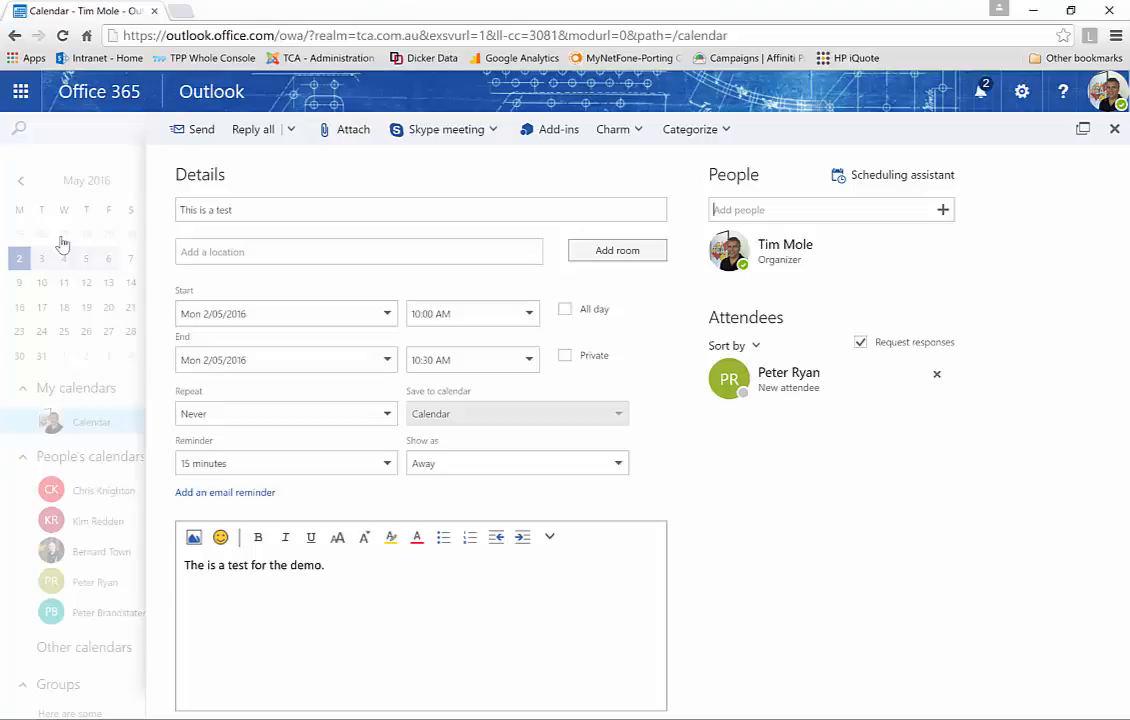
# Close the event form and discard the attendee change
pyautogui.click(1114, 128)
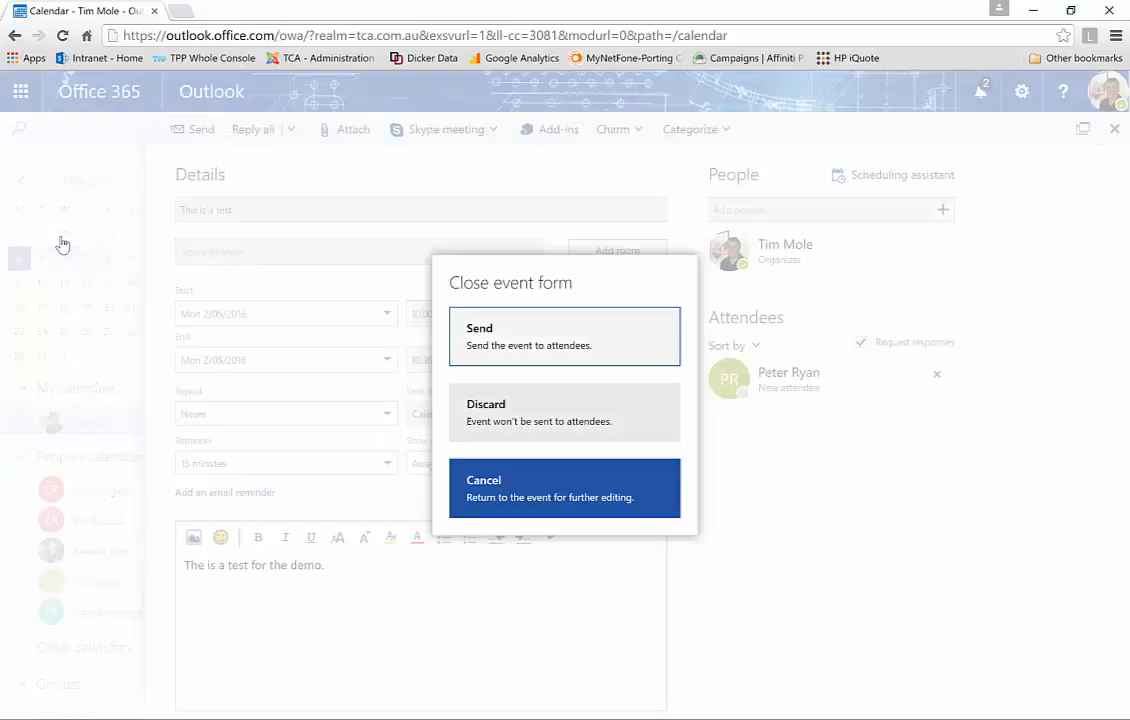
pyautogui.press('Tab')
pyautogui.press('Tab')
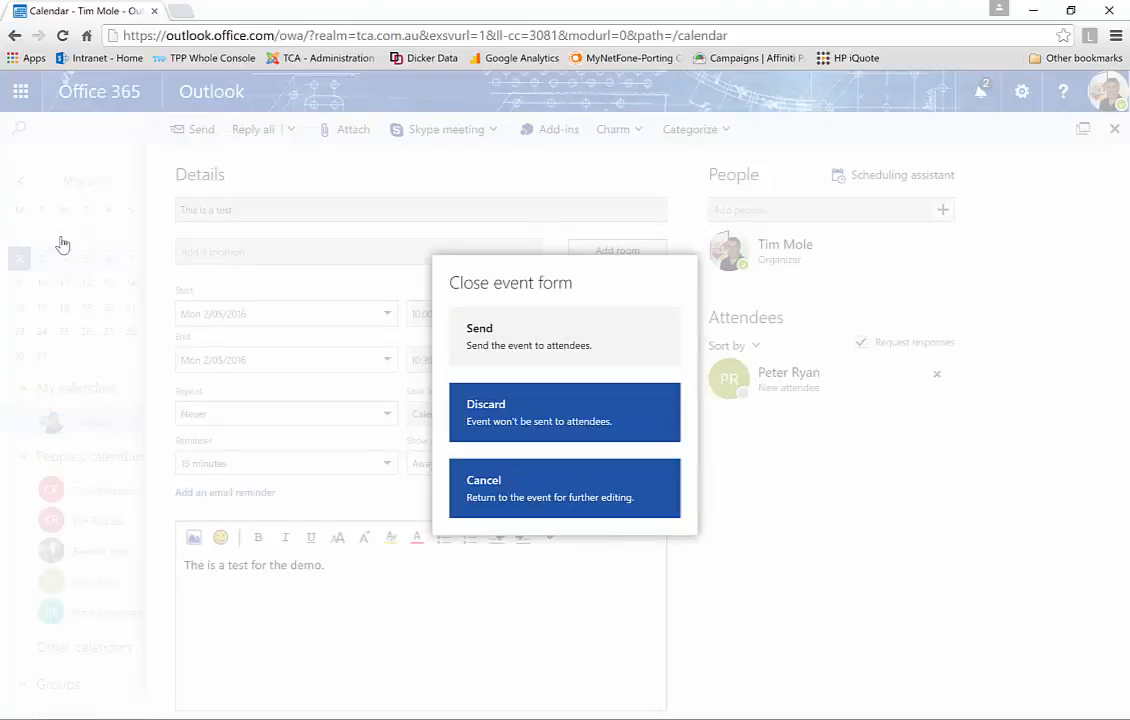
pyautogui.press('Return')
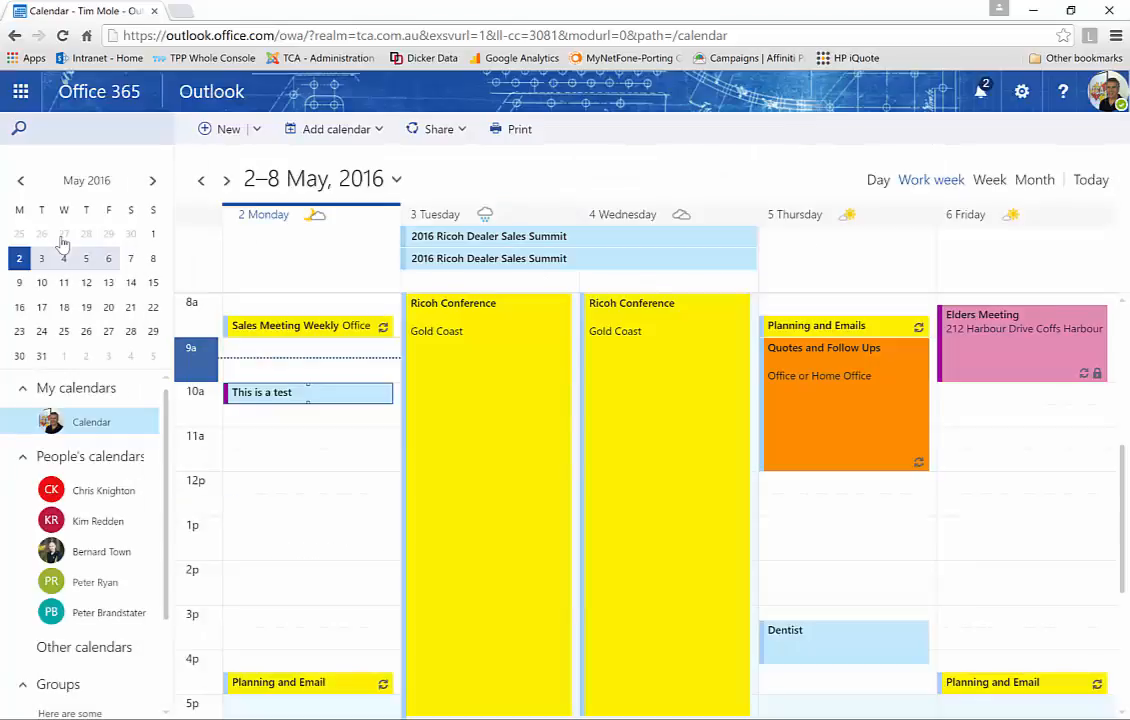
# Delete Monday's test event and return to the Mail Inbox with 'Sample Attached Letter for Office 365 Demo' open
pyautogui.rightClick(287, 392)
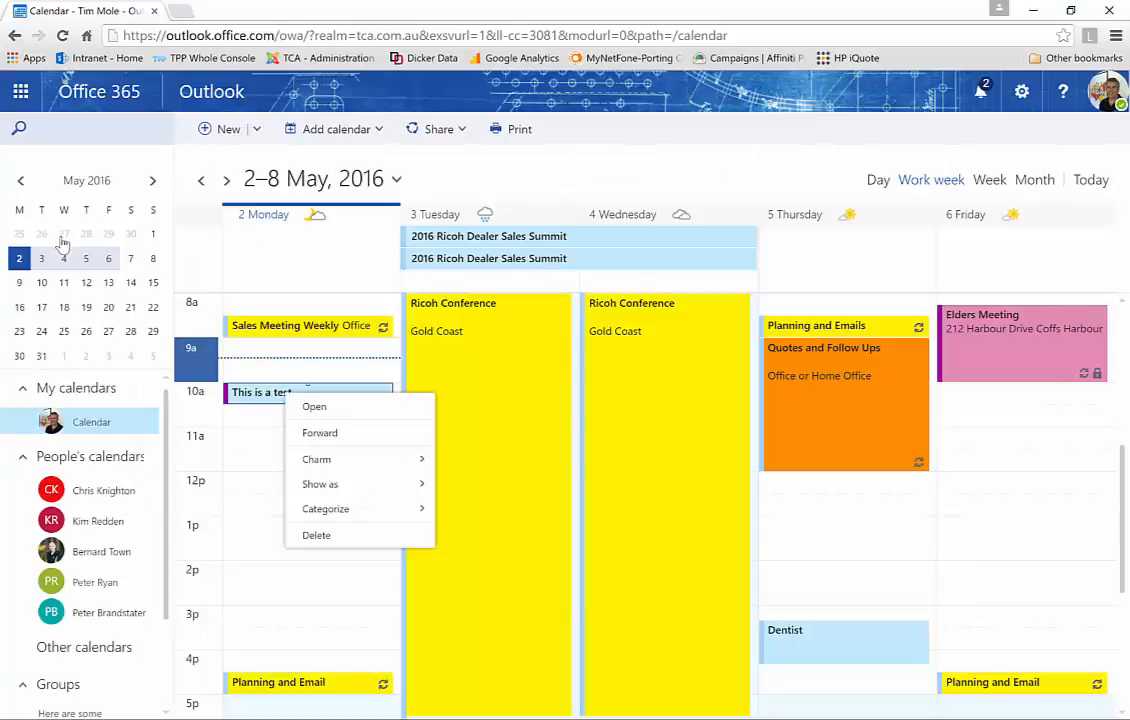
pyautogui.press('Return')
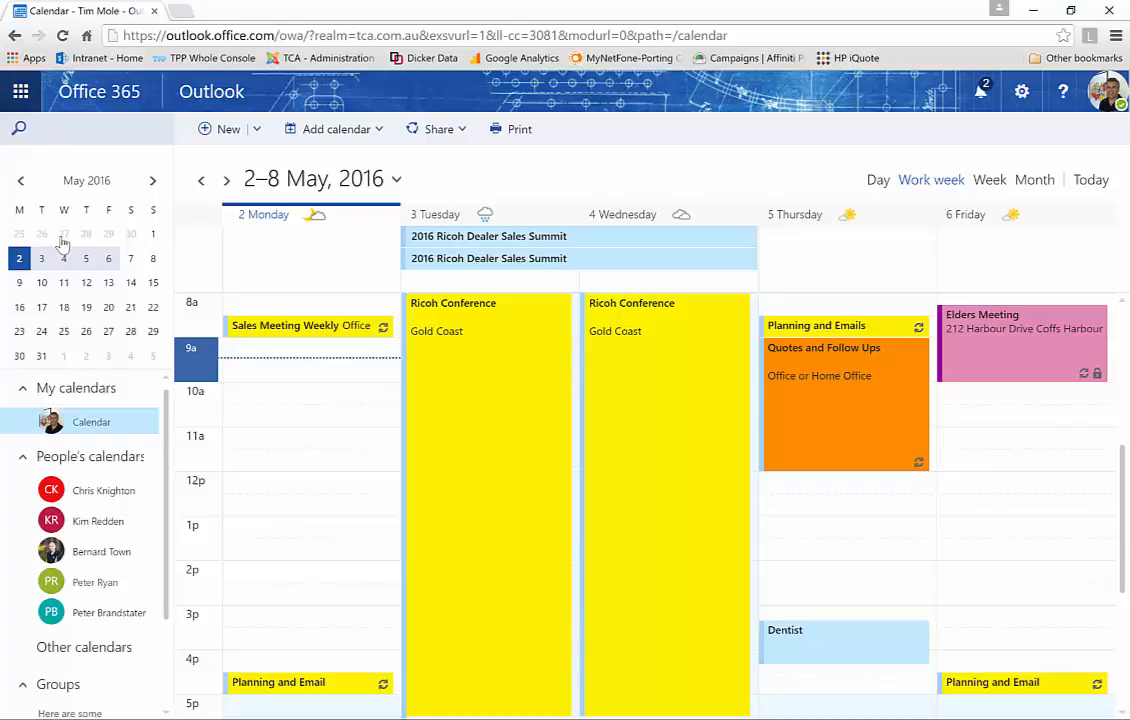
pyautogui.click(20, 91)
pyautogui.click(58, 172)
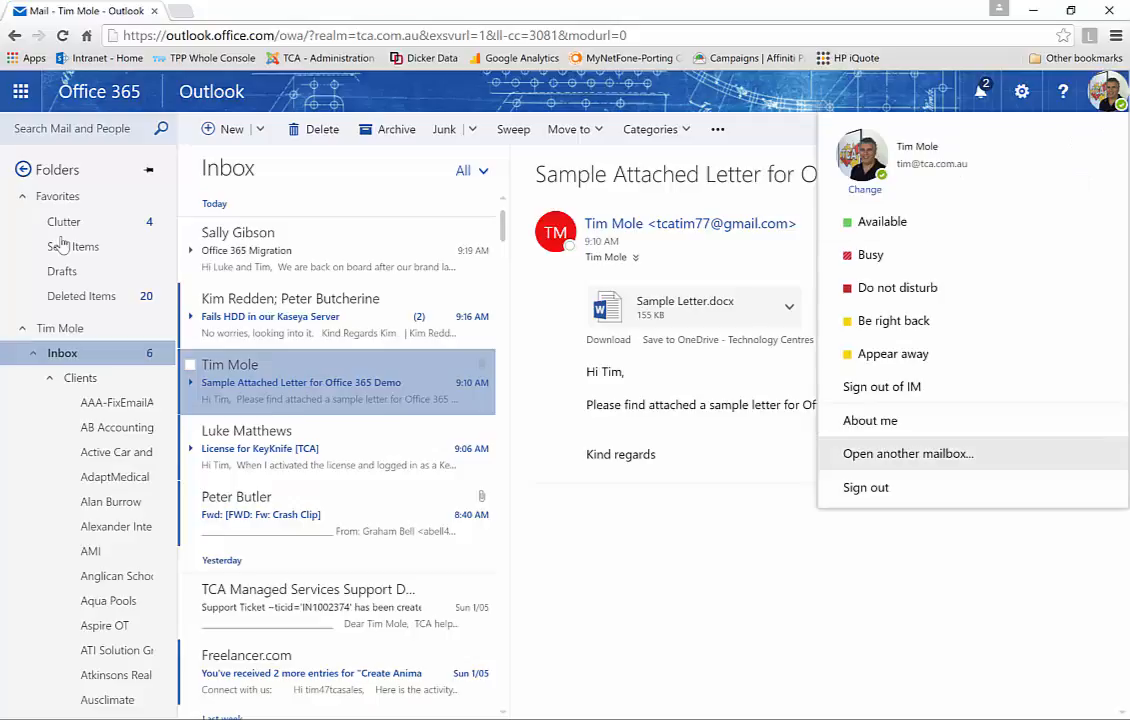
pyautogui.press('Escape')
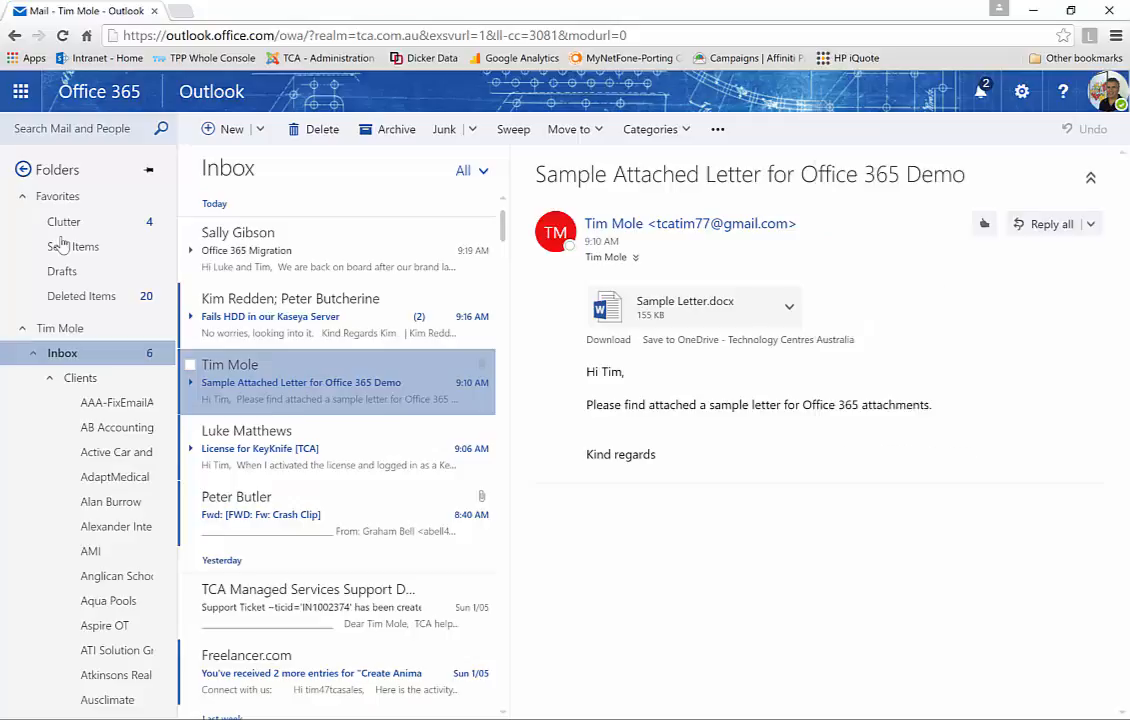